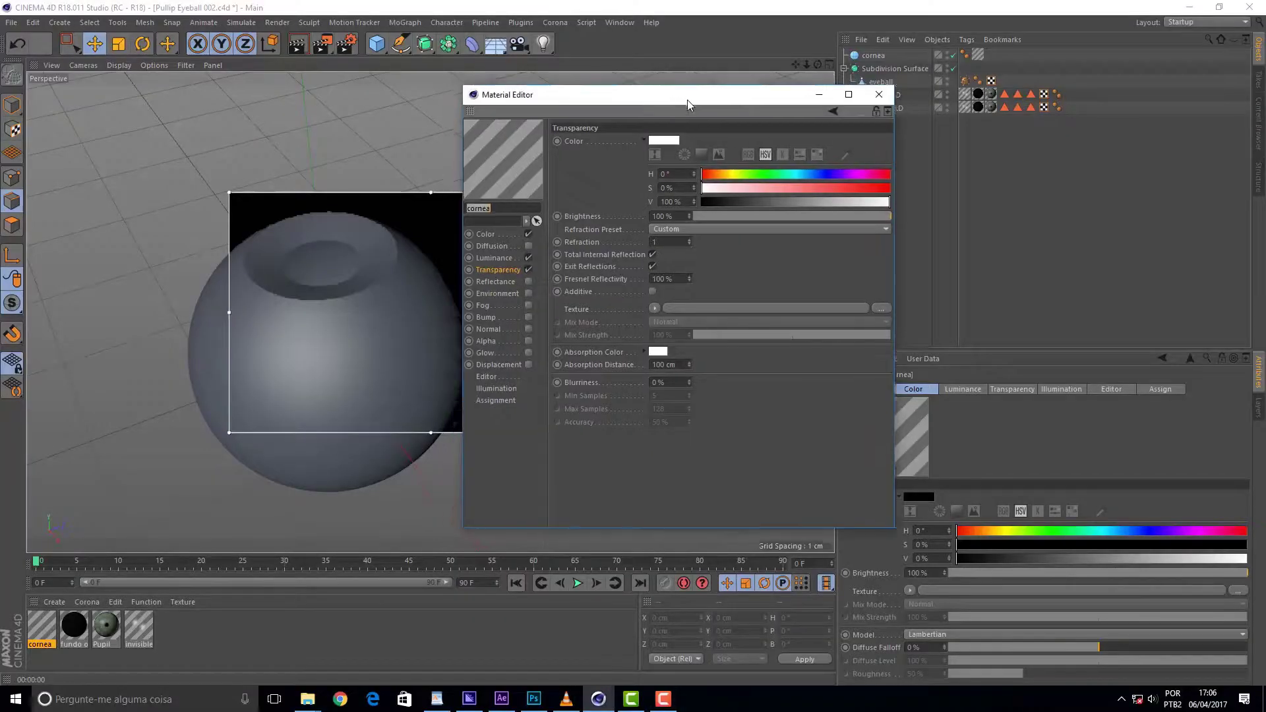
# - Set the cornea material's transparency refraction to 1.02
pyautogui.moveTo(688, 100); pyautogui.dragTo(764, 88)
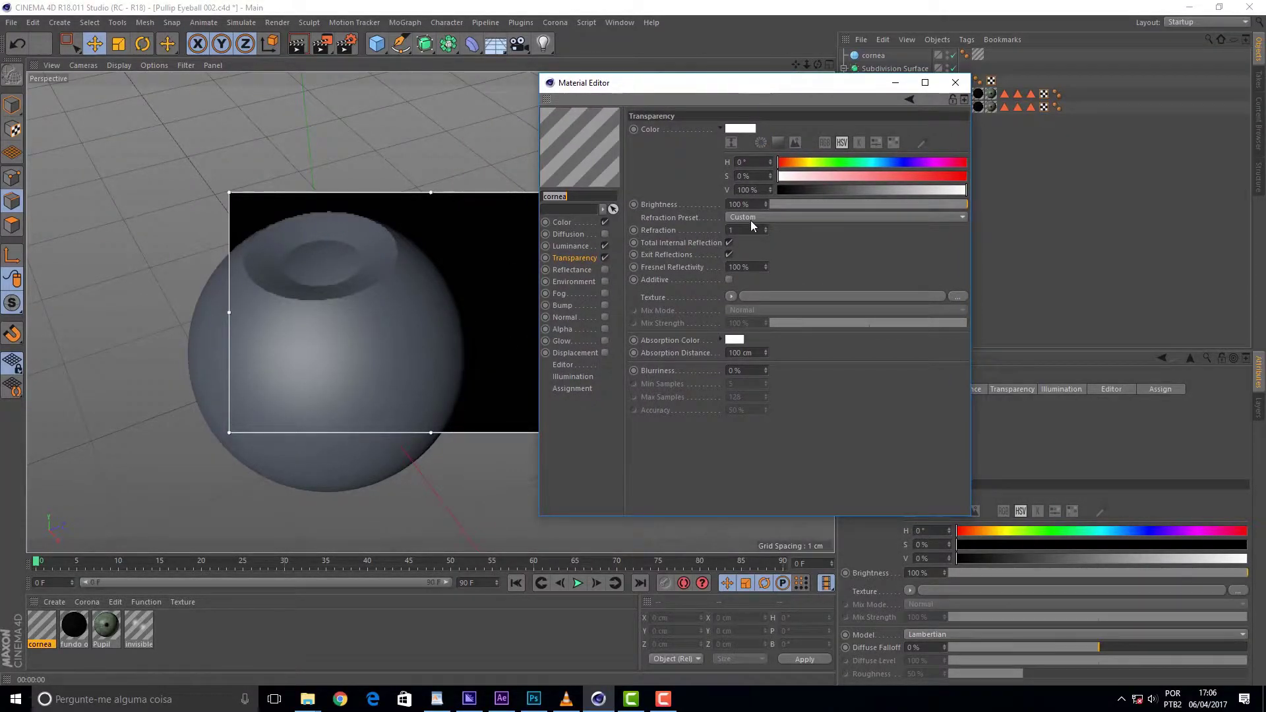
pyautogui.doubleClick(736, 230)
pyautogui.write('.33')
pyautogui.press('Return')
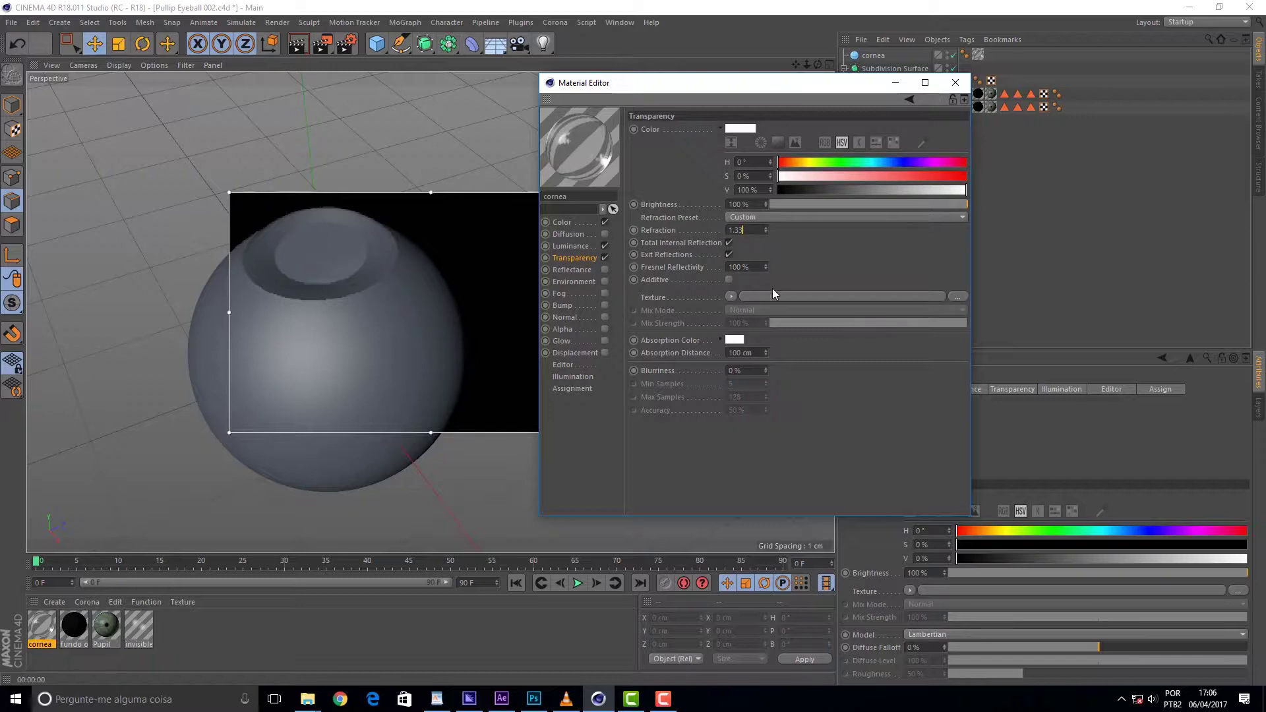
pyautogui.write('1.')
pyautogui.write('02')
pyautogui.press('Return')
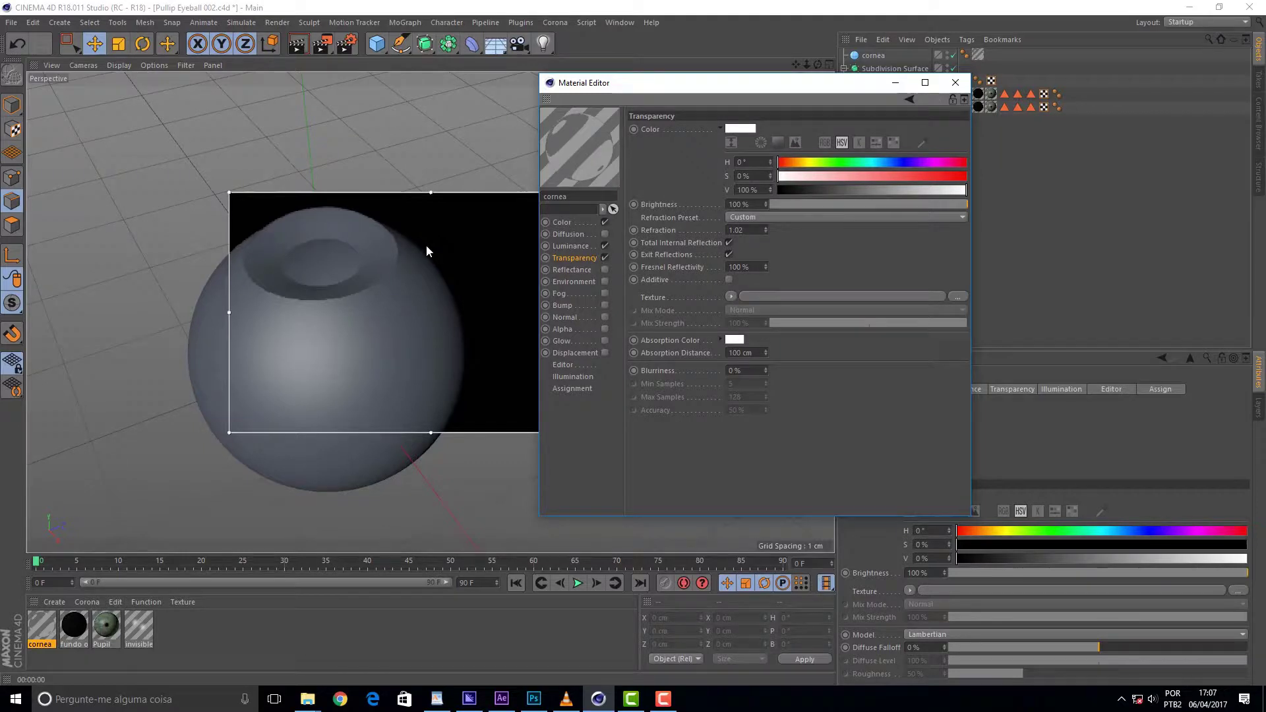
# - Turn on Additive transparency at 90% brightness and enable the Reflectance channel
pyautogui.click(735, 230)
pyautogui.click(729, 280)
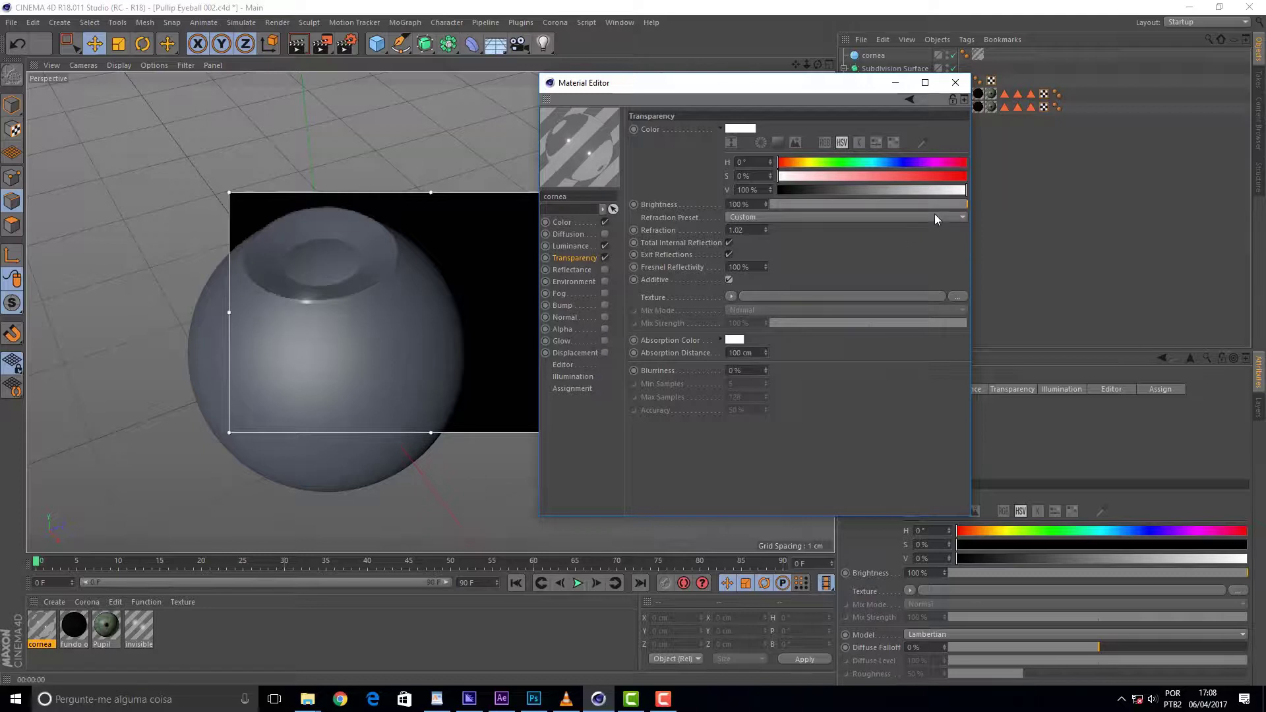
pyautogui.moveTo(966, 204); pyautogui.dragTo(948, 203)
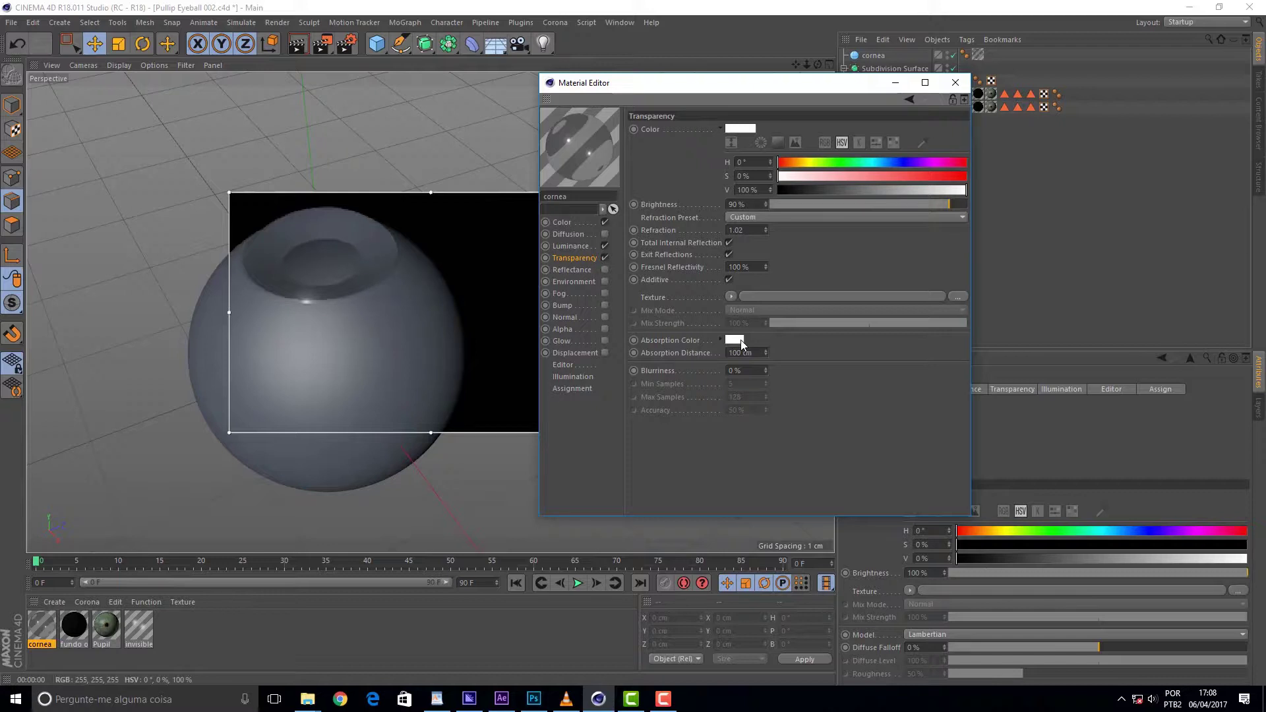
pyautogui.click(604, 270)
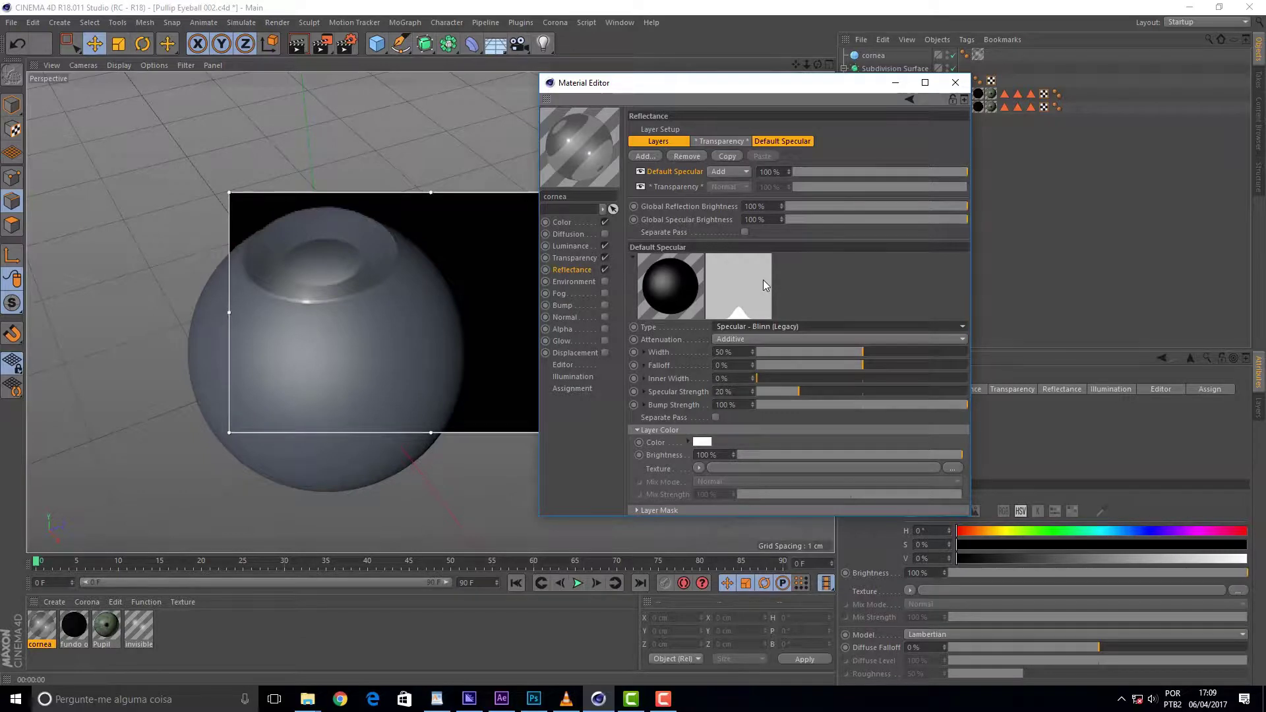
# - Start adding a new reflection layer in the cornea's Reflectance channel
pyautogui.click(645, 159)
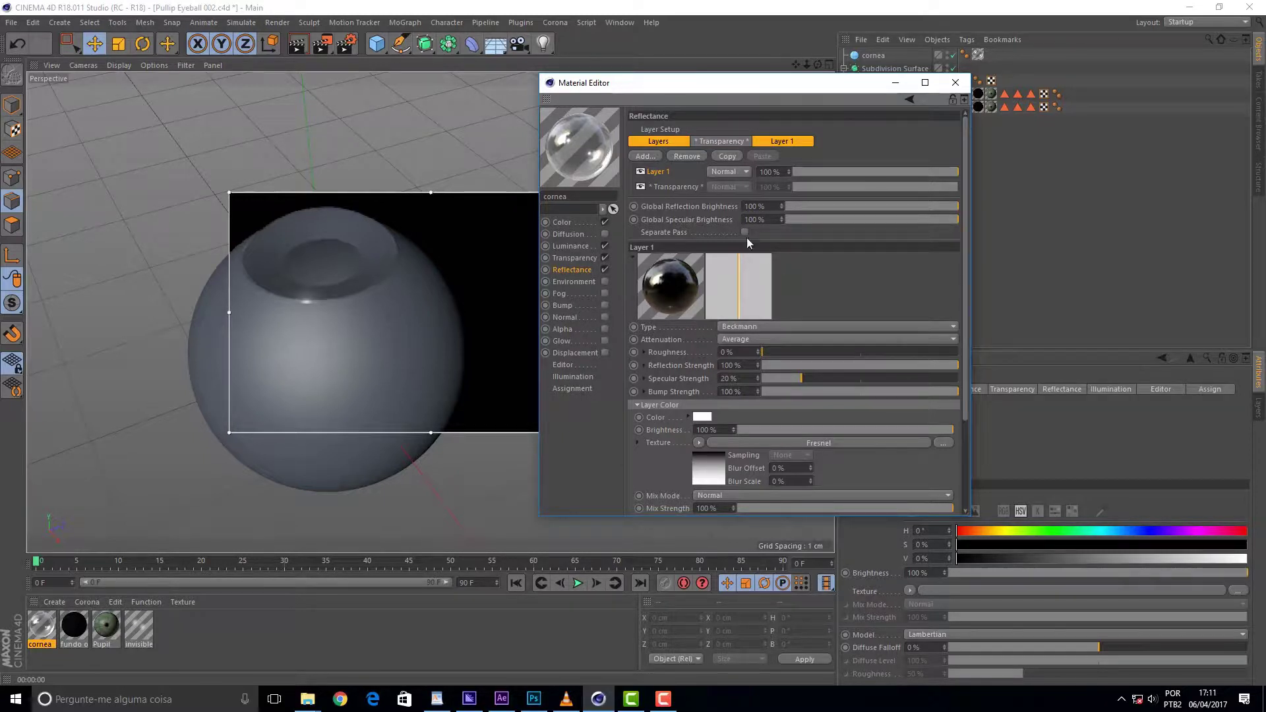
# - Remove Layer 1, add a Beckmann layer, and load Fresnel into its Layer Color texture
pyautogui.click(682, 158)
pyautogui.click(649, 157)
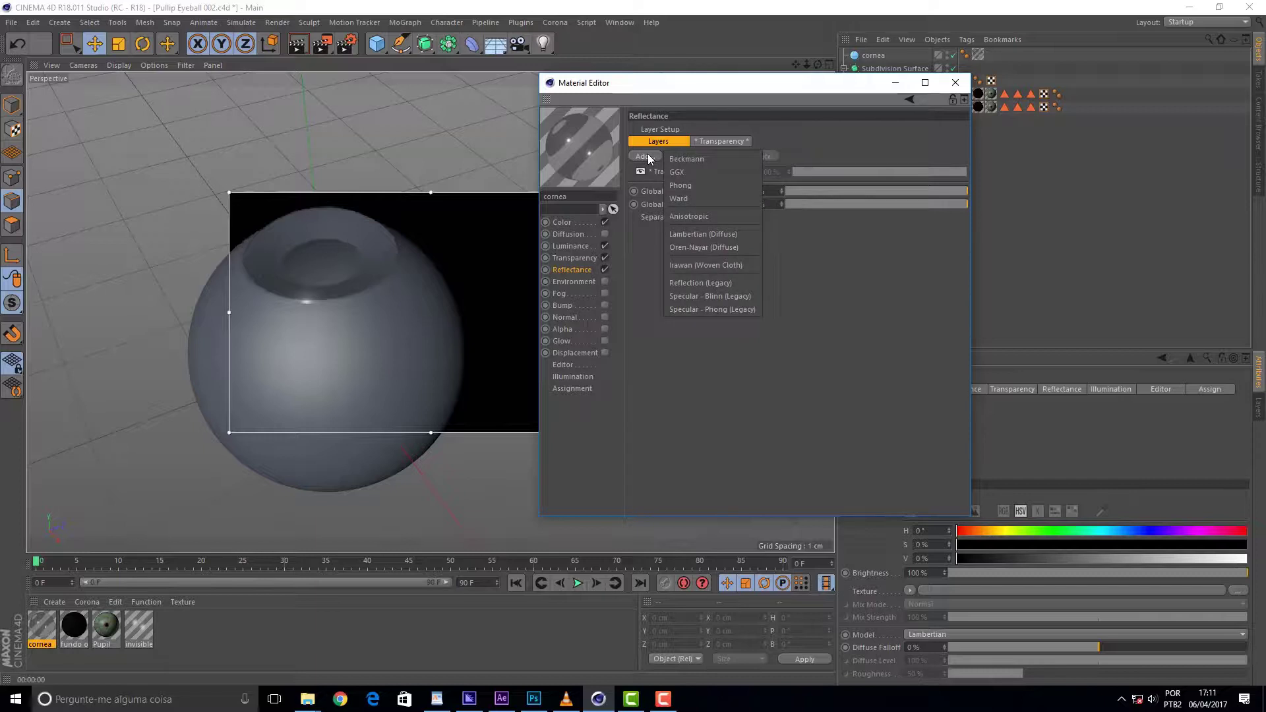
pyautogui.click(712, 160)
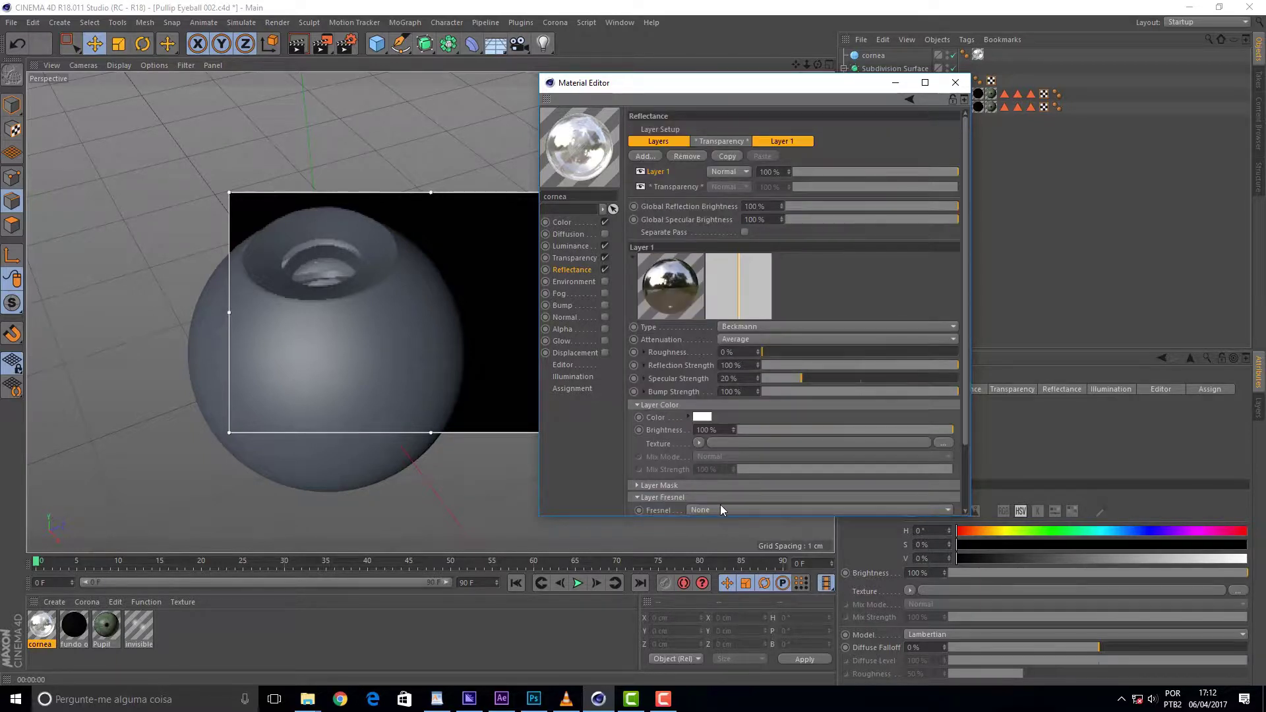
pyautogui.click(792, 327)
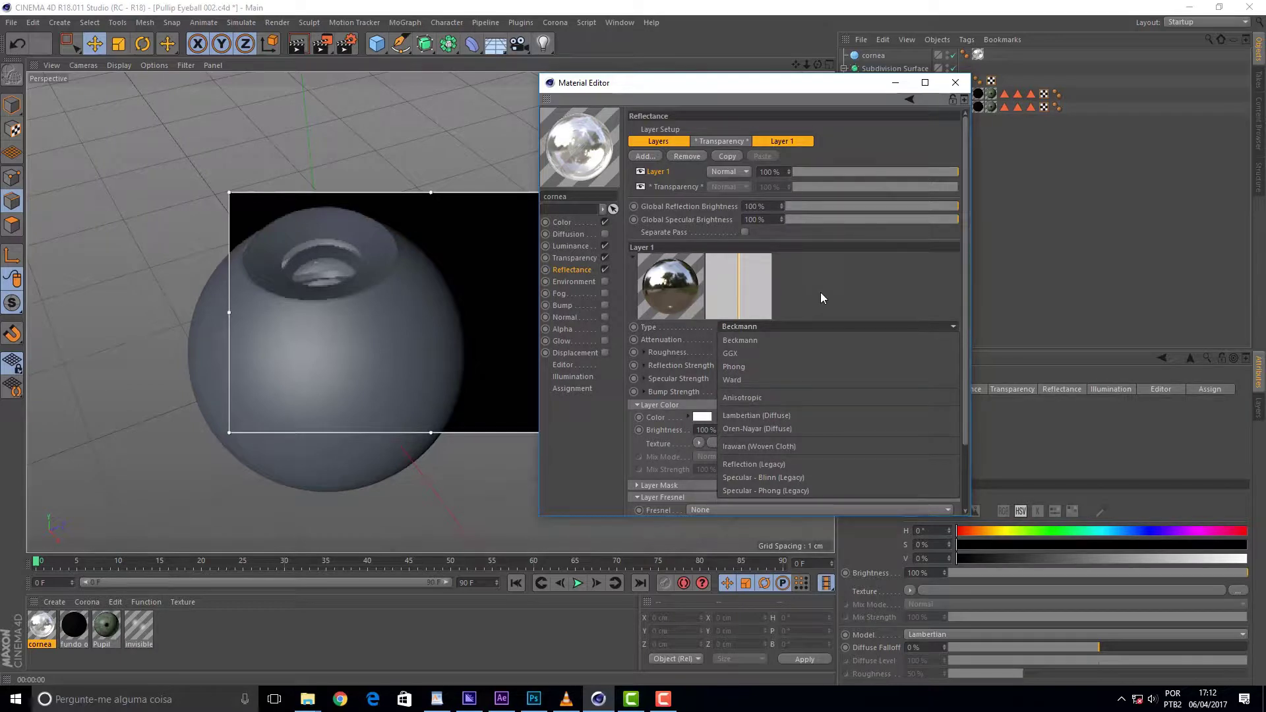
pyautogui.click(810, 340)
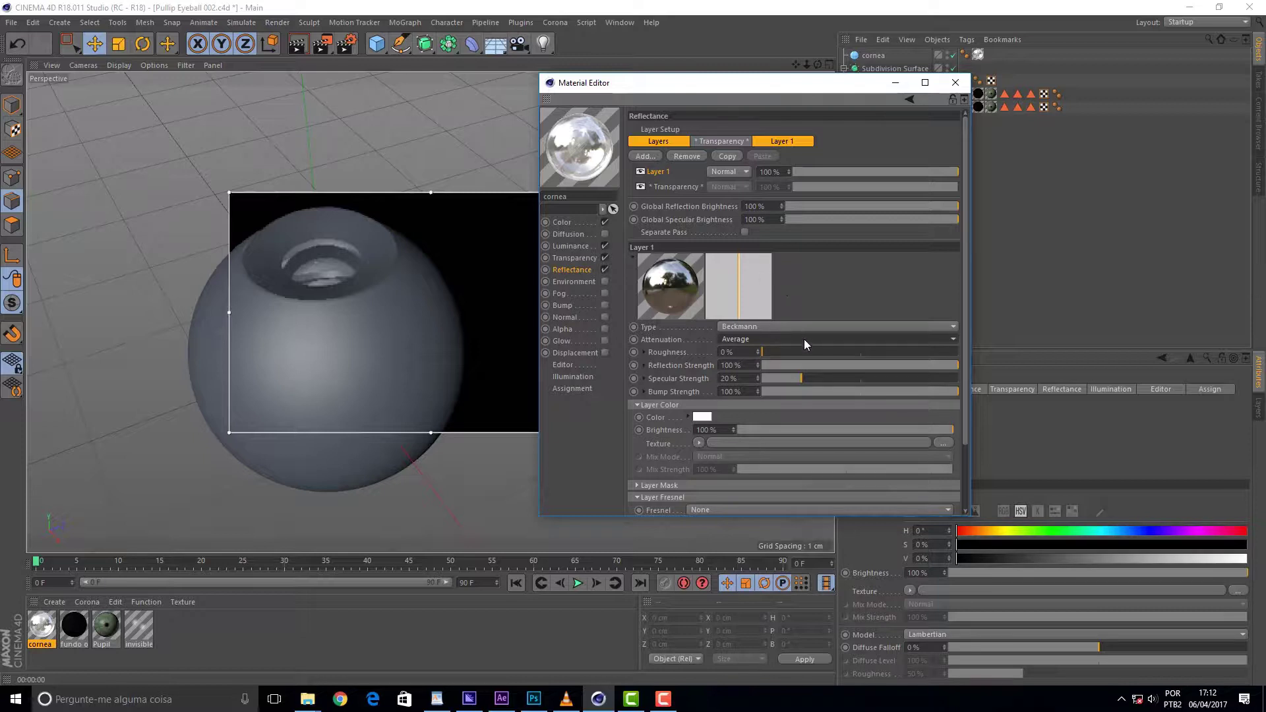
pyautogui.click(699, 443)
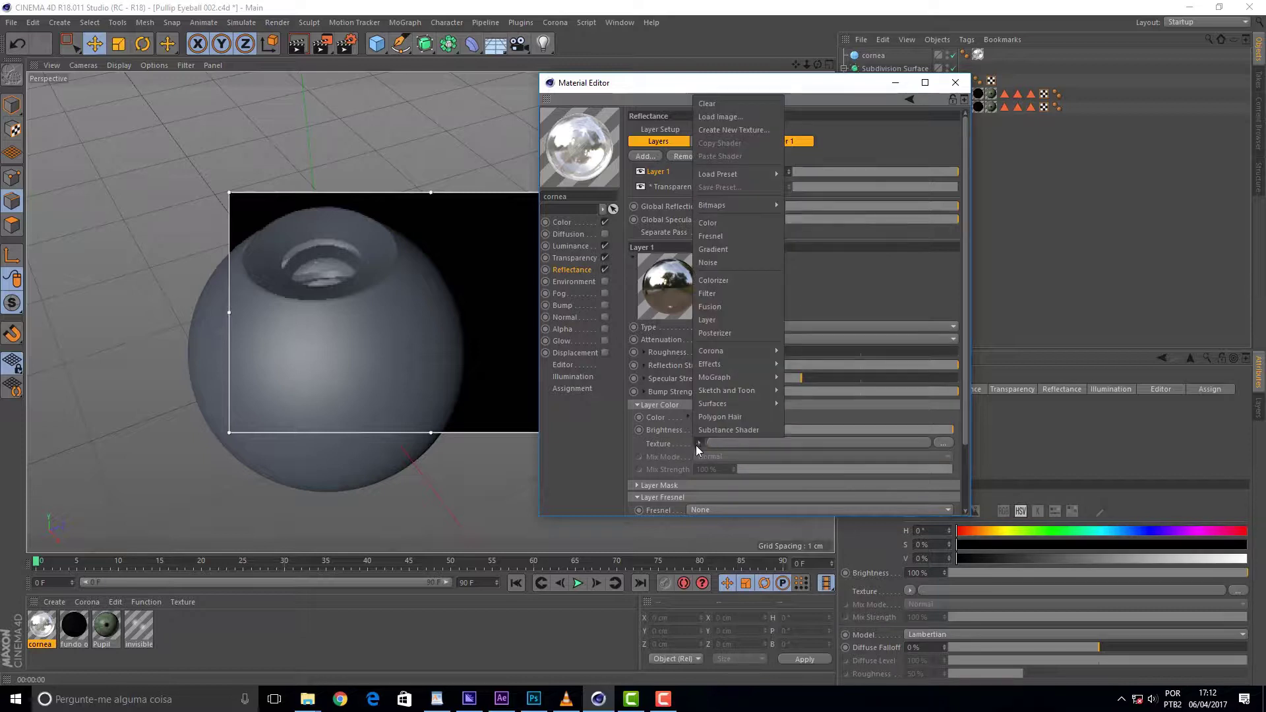
pyautogui.click(730, 236)
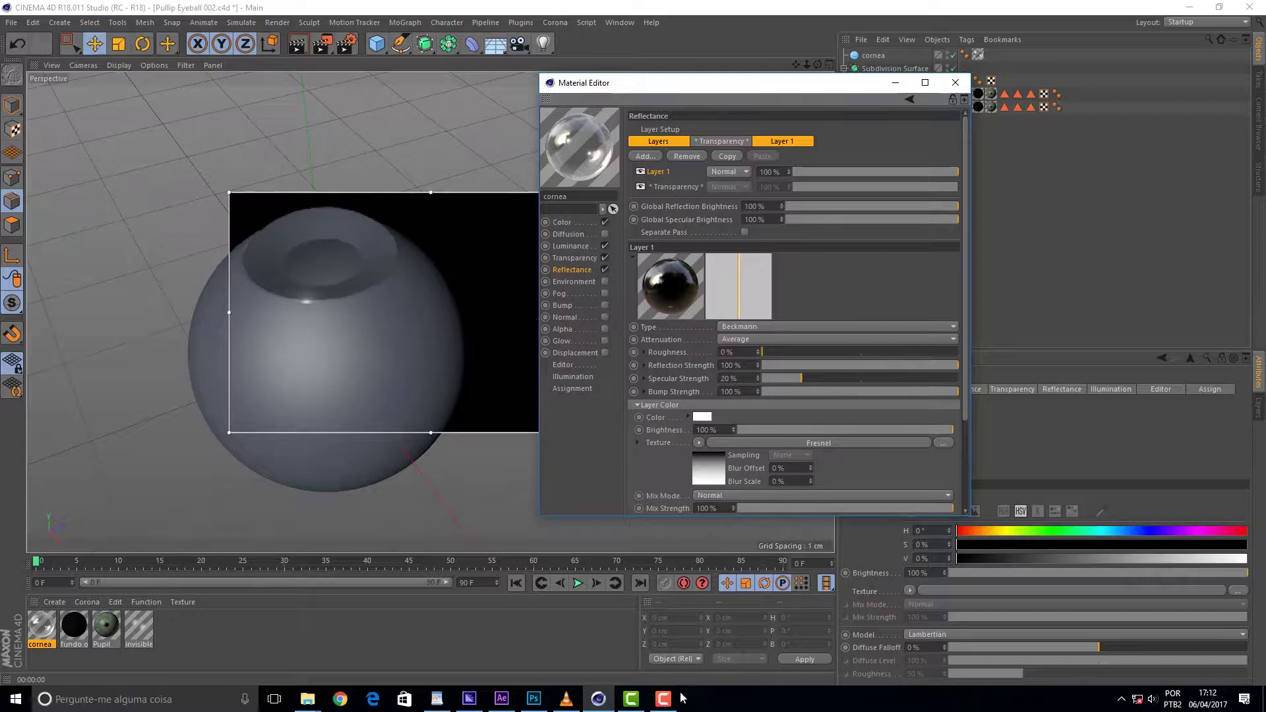
# - Create a new default material and open its colour settings in the Material Editor
pyautogui.click(955, 83)
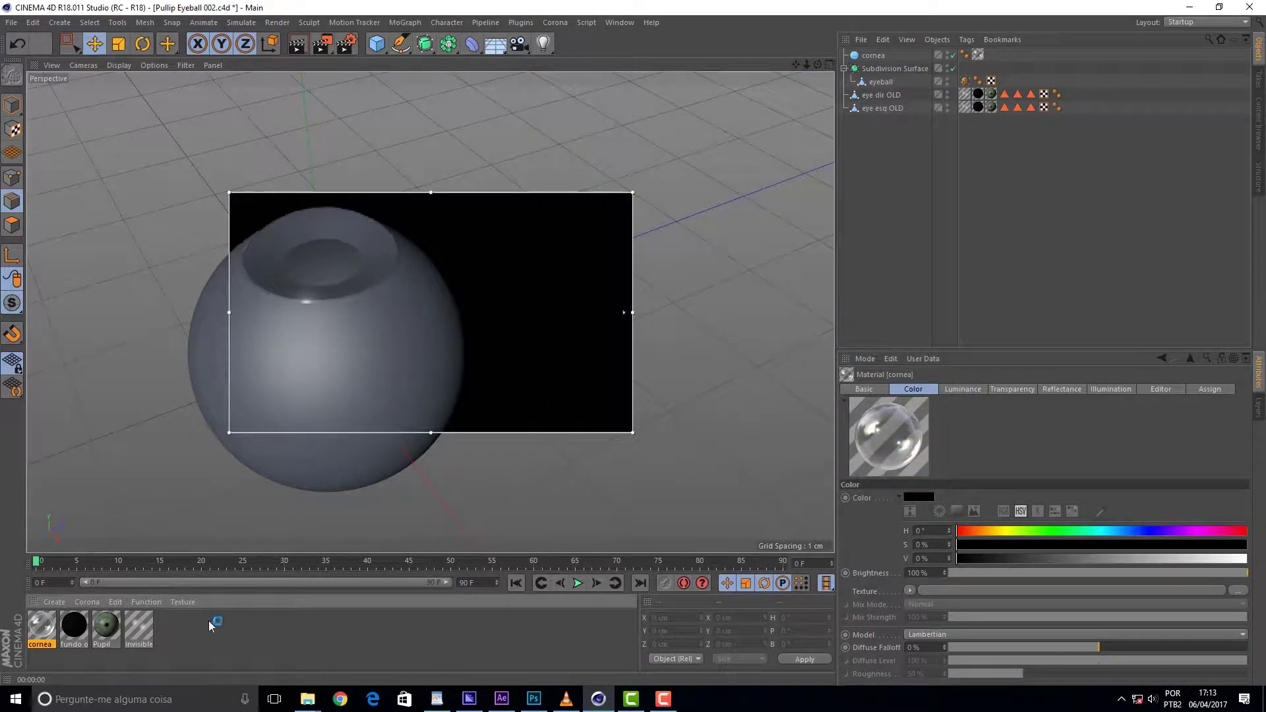
pyautogui.click(51, 602)
pyautogui.click(98, 488)
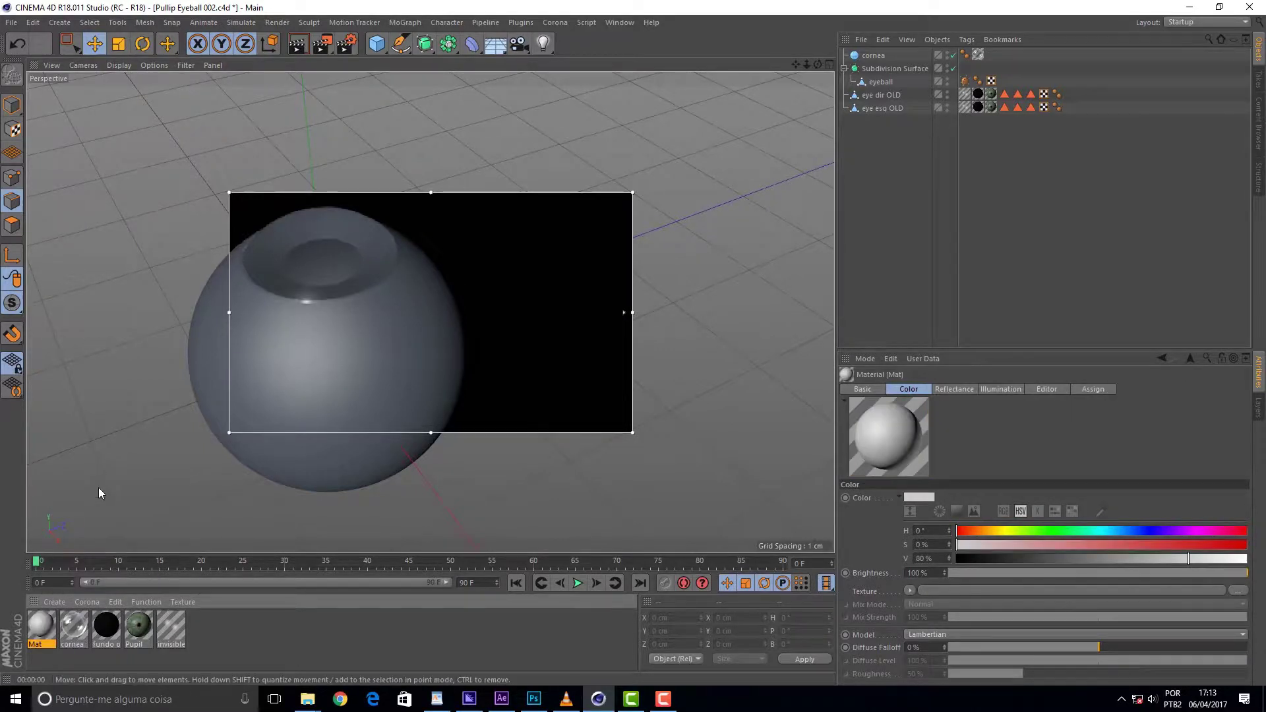
pyautogui.doubleClick(43, 632)
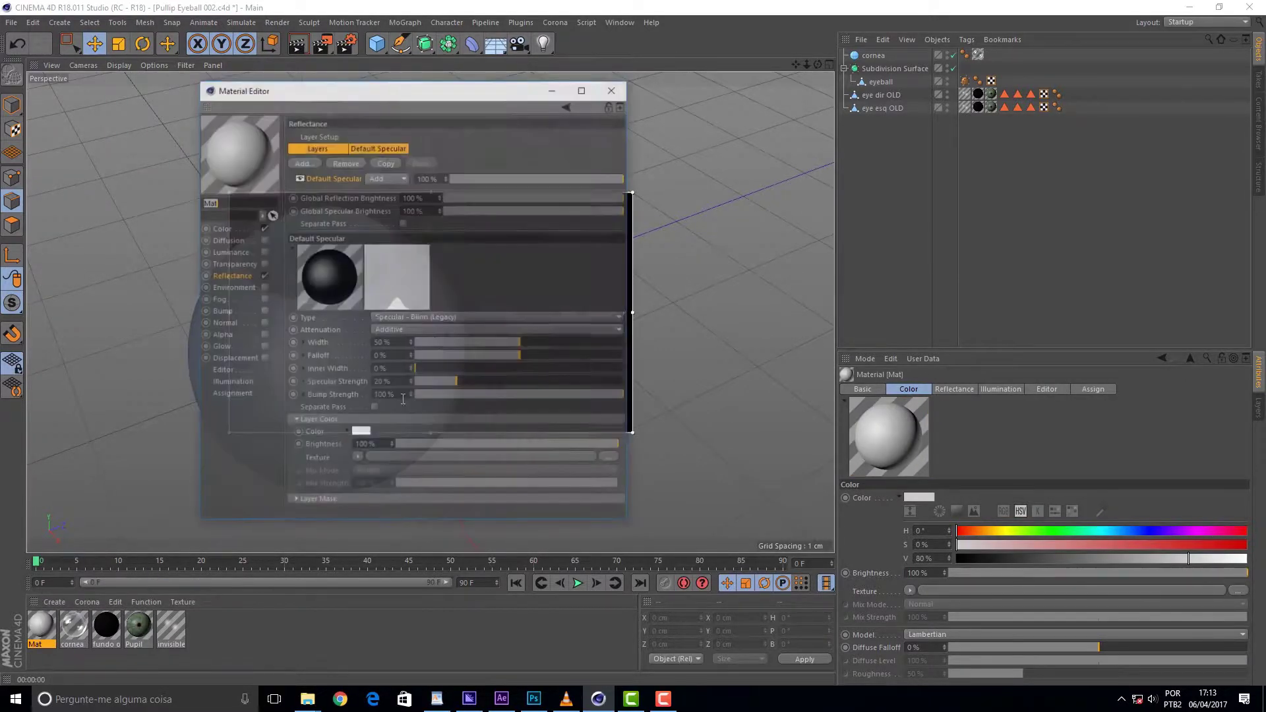
pyautogui.moveTo(396, 94); pyautogui.dragTo(655, 112)
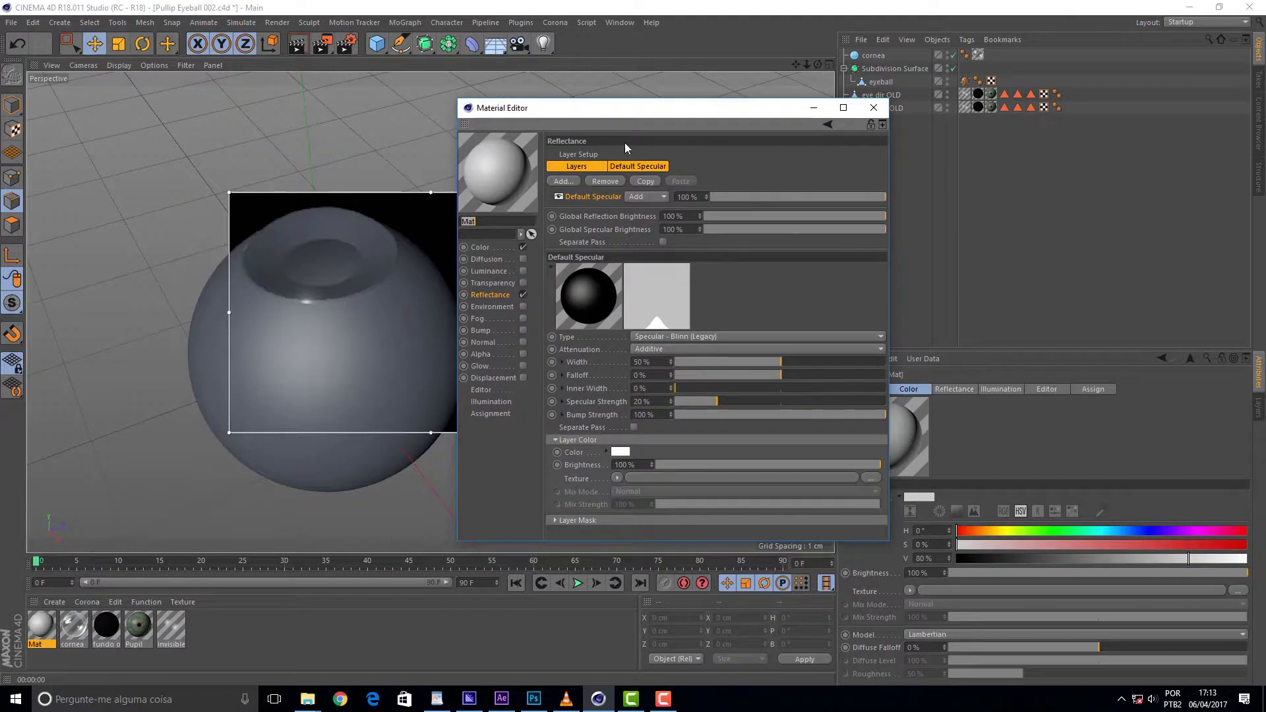
pyautogui.moveTo(752, 116)
pyautogui.mouseDown()
pyautogui.moveTo(643, 95)
pyautogui.moveTo(654, 108)
pyautogui.mouseUp()
pyautogui.click(382, 237)
# - Name the material Eyeball and raise its colour to white at V 100%
pyautogui.doubleClick(390, 210)
pyautogui.write('Ey')
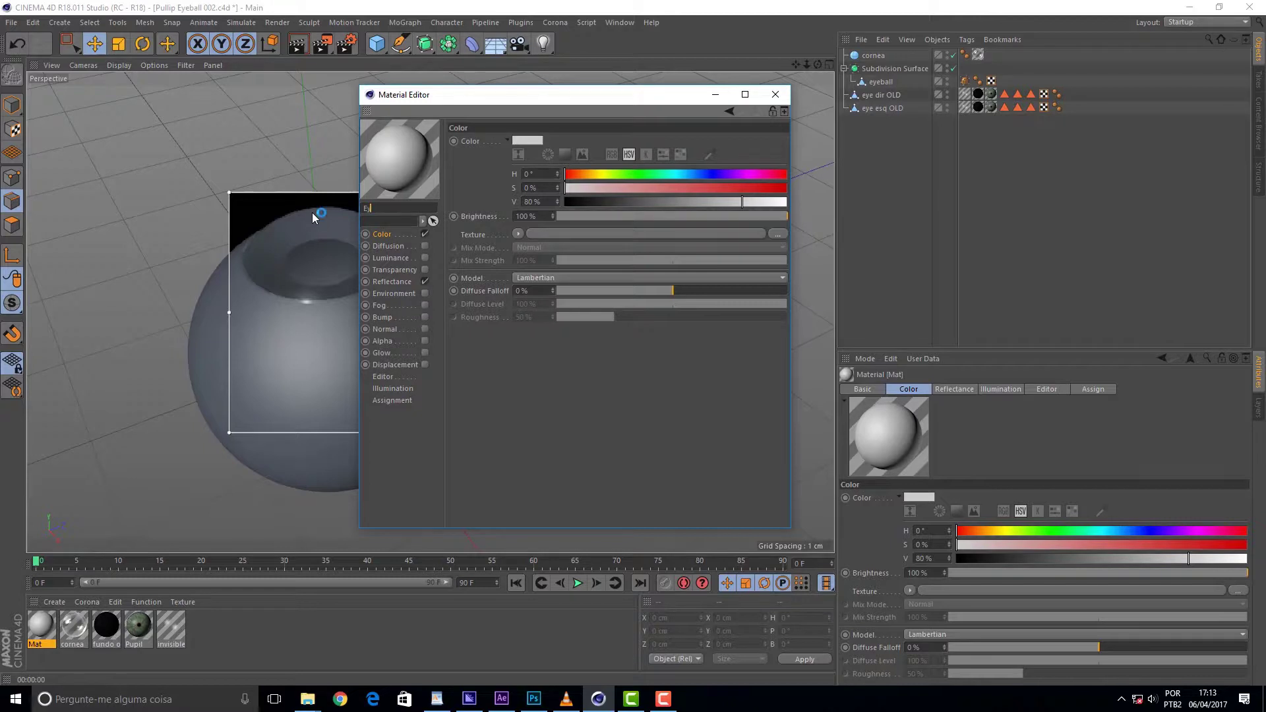
pyautogui.write('eball')
pyautogui.press('Return')
pyautogui.moveTo(742, 203); pyautogui.dragTo(786, 202)
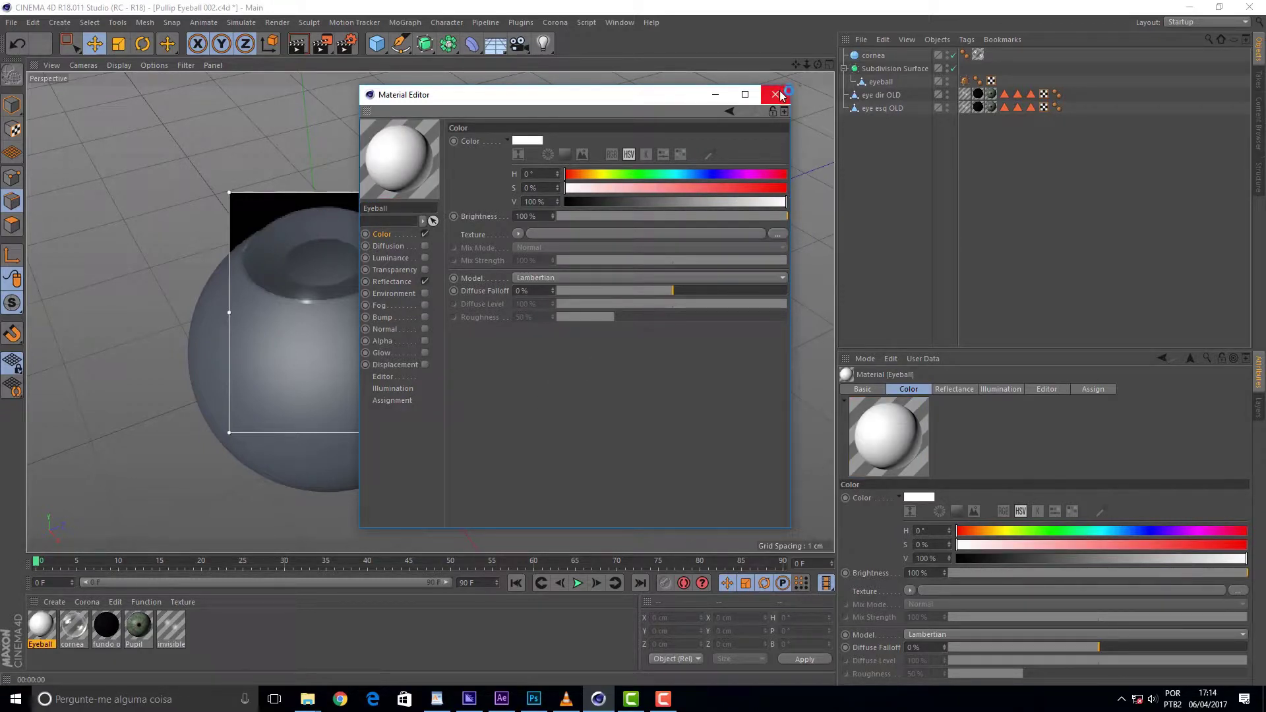
pyautogui.click(779, 95)
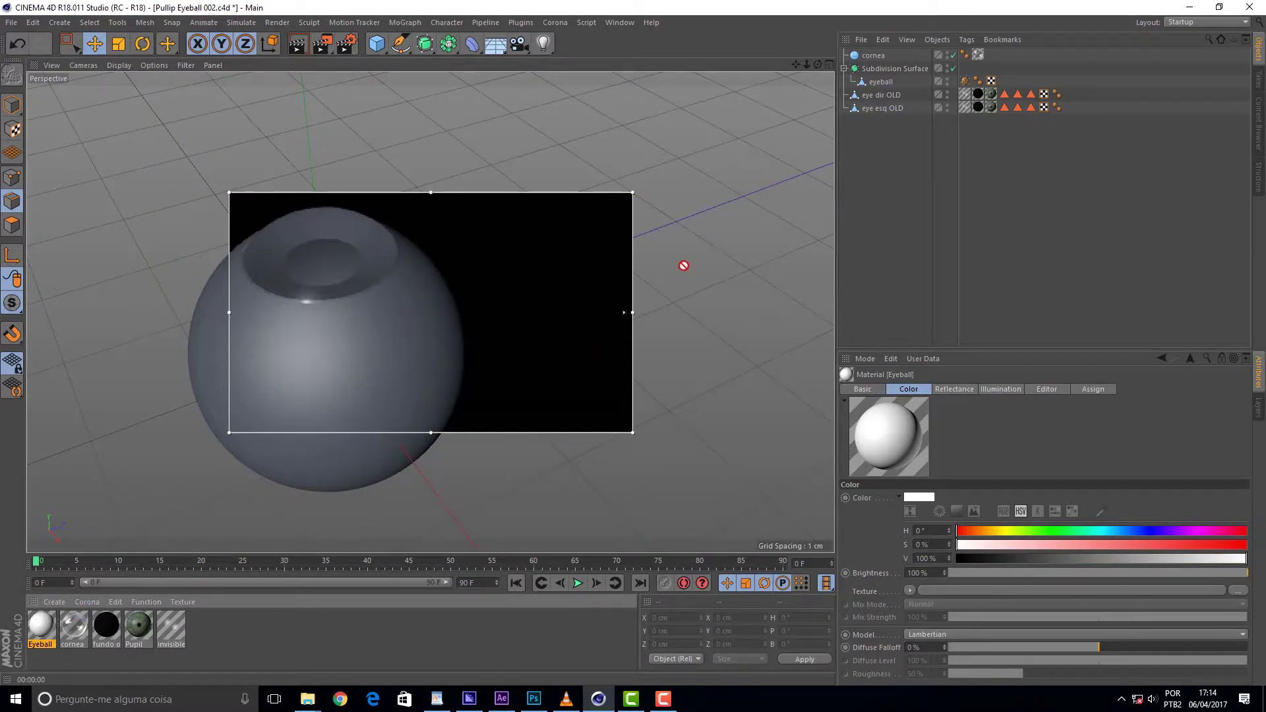
# - Apply the Eyeball material to the eyeball object with texture Side set to Front
pyautogui.moveTo(676, 274); pyautogui.dragTo(884, 82)
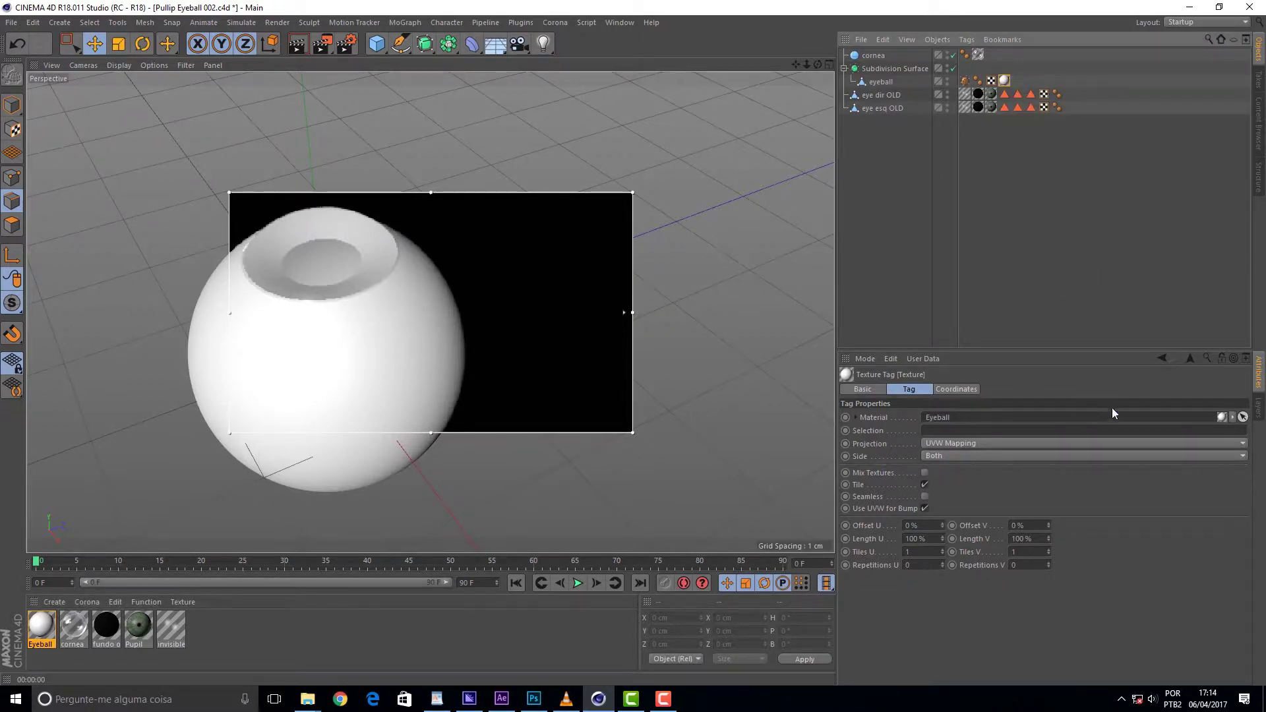
pyautogui.click(1152, 456)
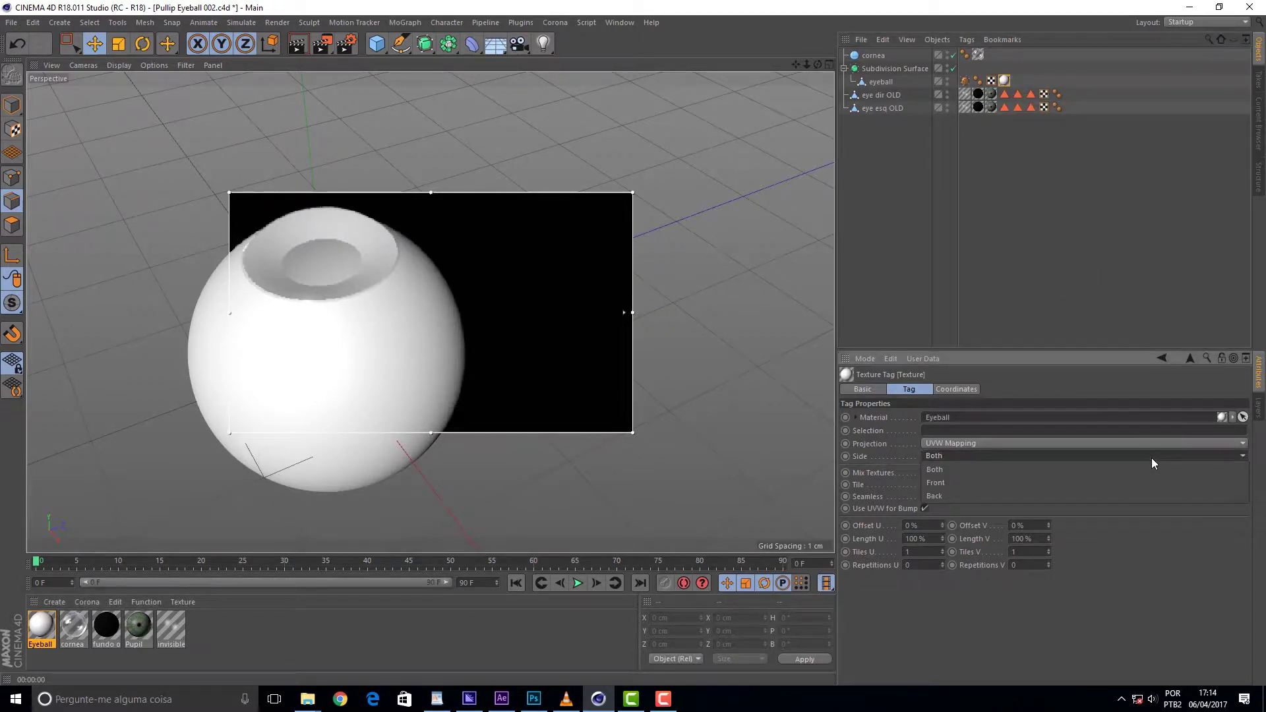
pyautogui.click(1050, 485)
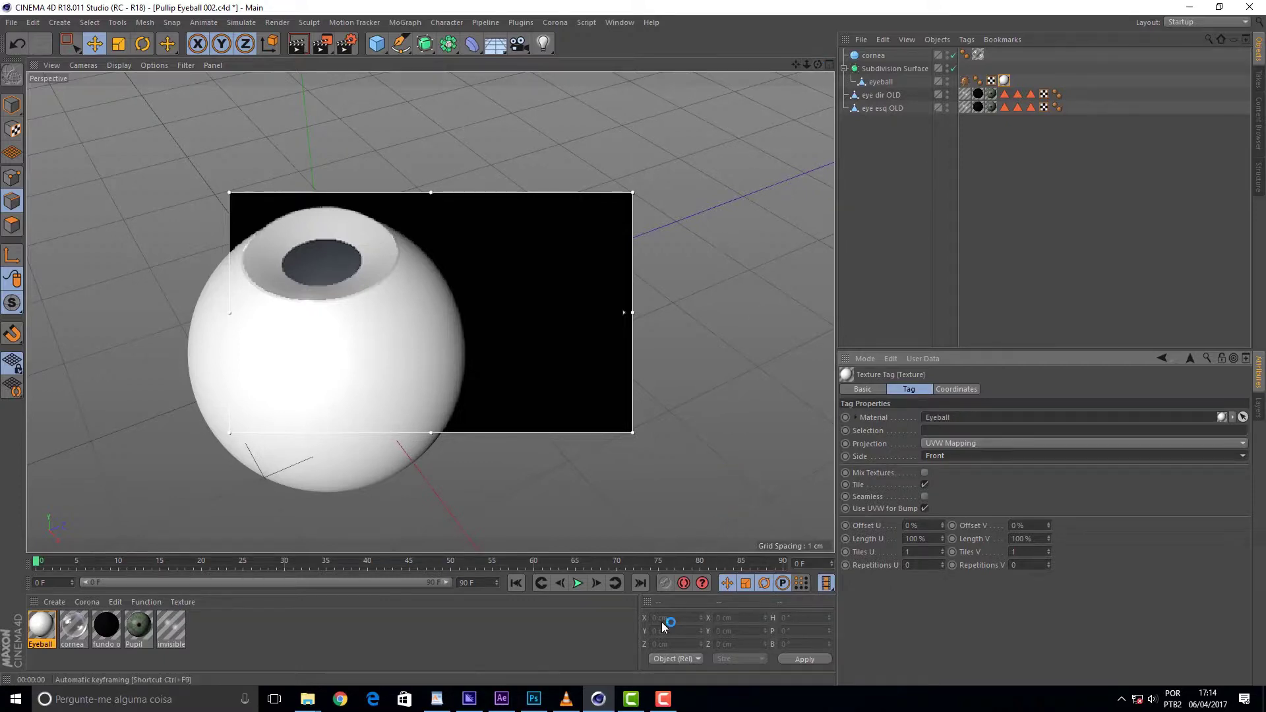
pyautogui.click(41, 625)
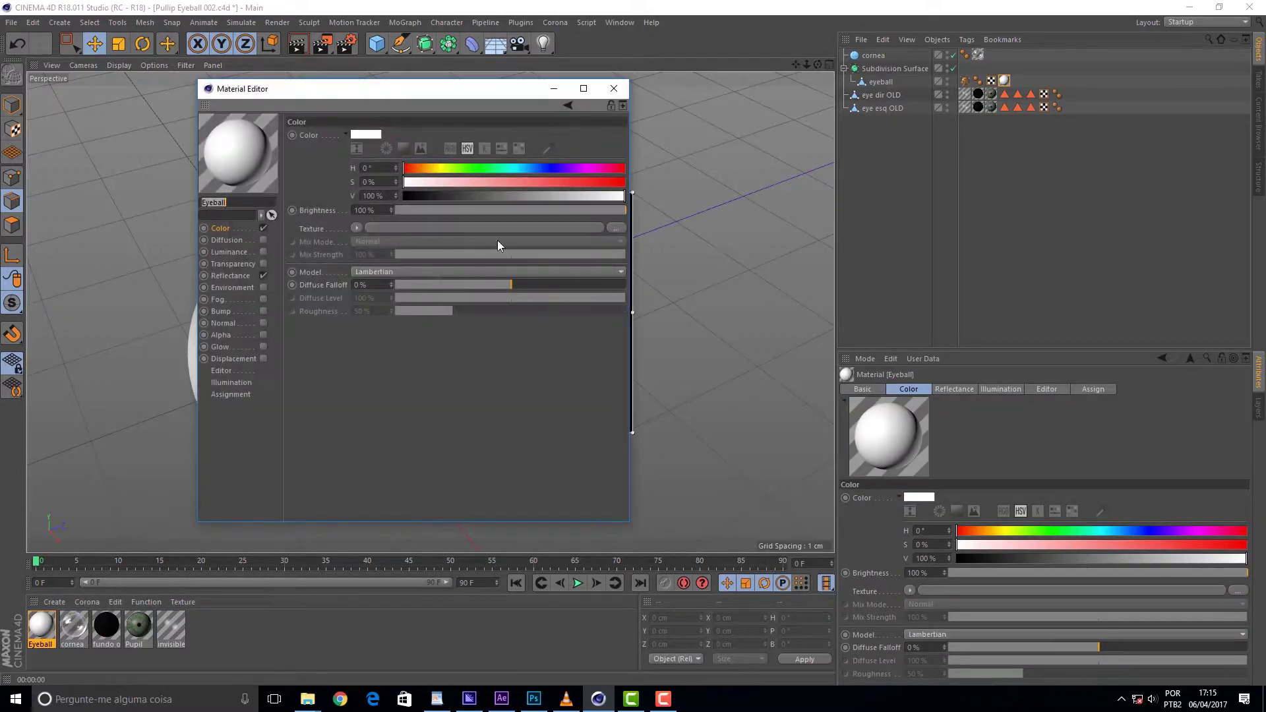
# - Load a Layer shader into the Eyeball colour texture and add a Gradient layer
pyautogui.moveTo(453, 86); pyautogui.dragTo(671, 73)
pyautogui.click(432, 210)
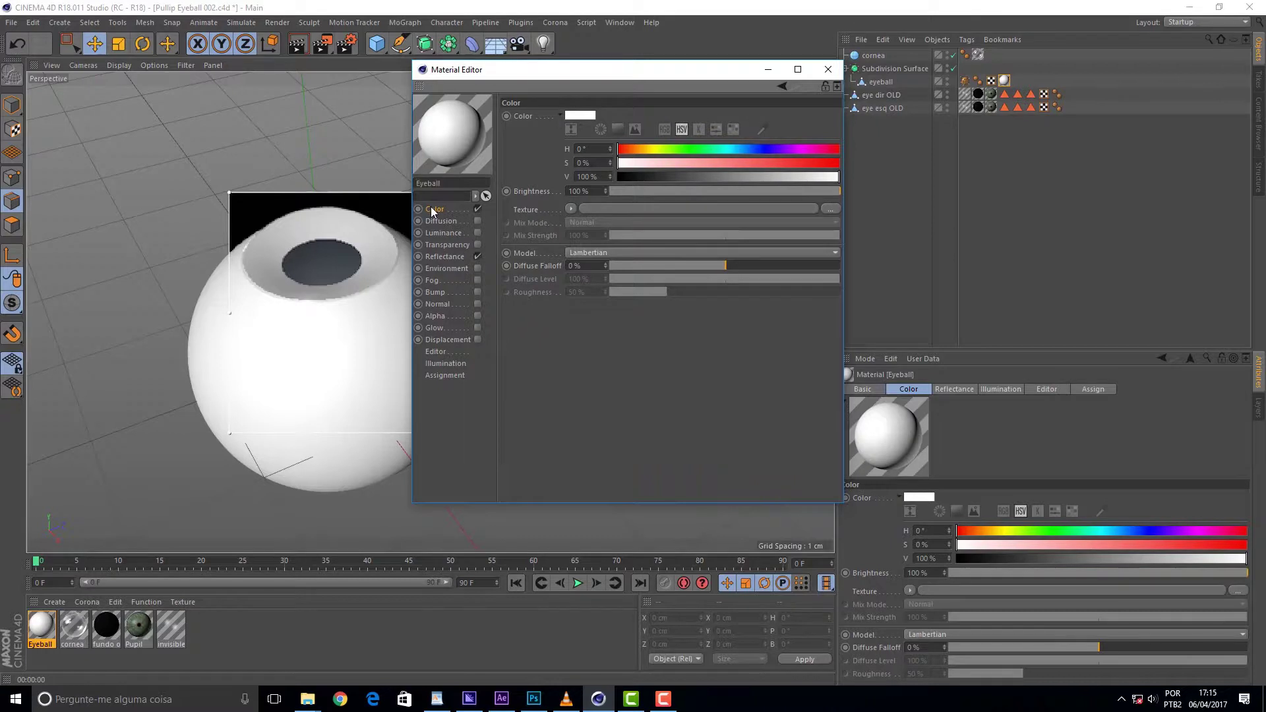
pyautogui.click(571, 208)
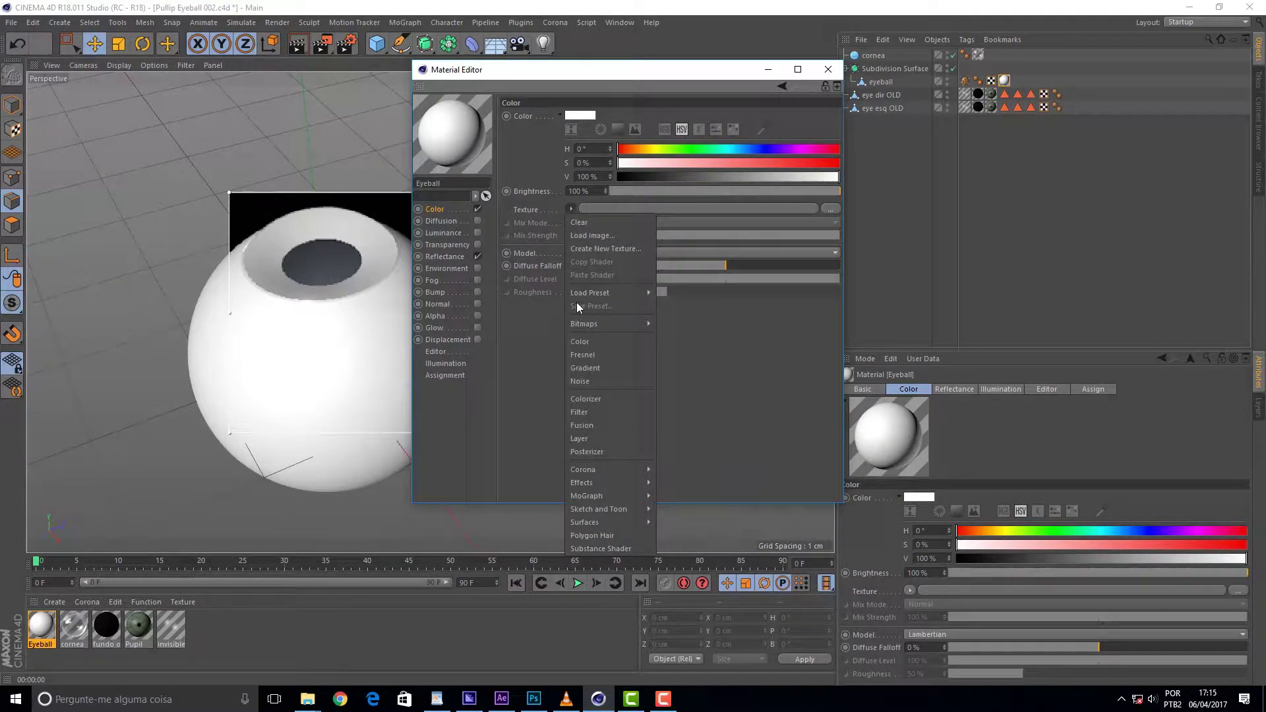
pyautogui.click(599, 439)
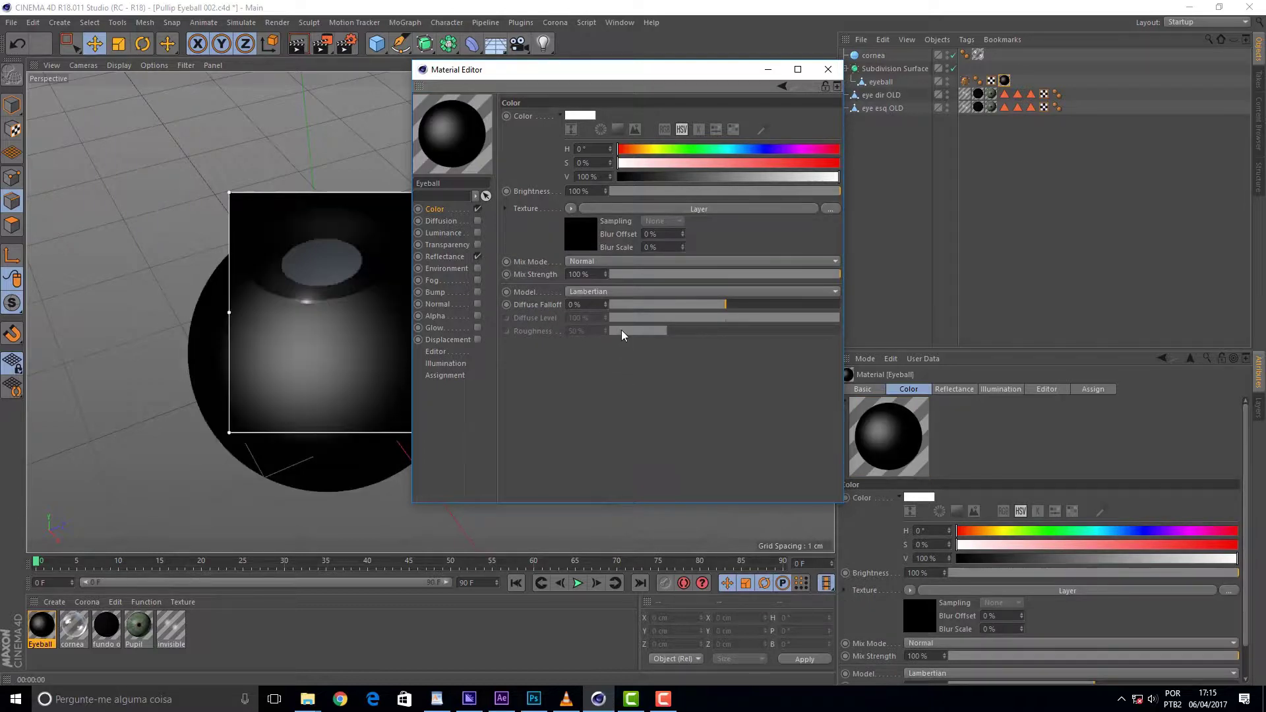
pyautogui.click(579, 238)
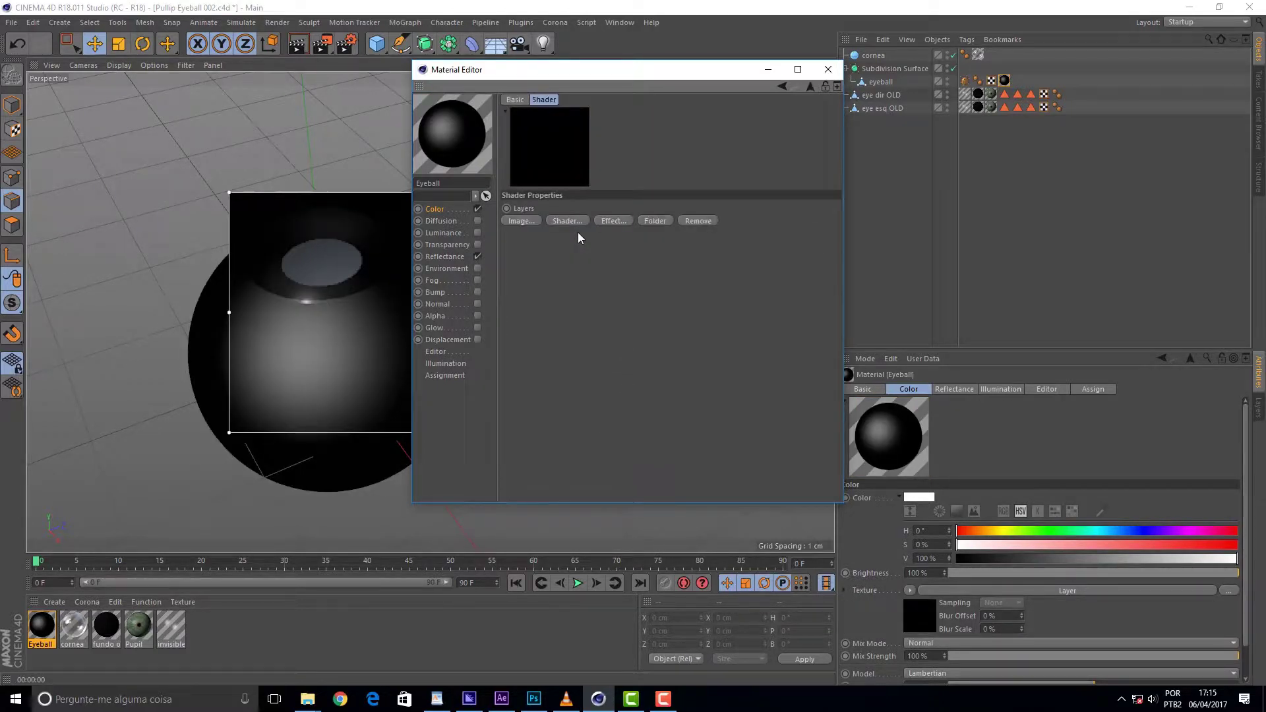
pyautogui.click(614, 220)
pyautogui.click(563, 223)
pyautogui.click(638, 298)
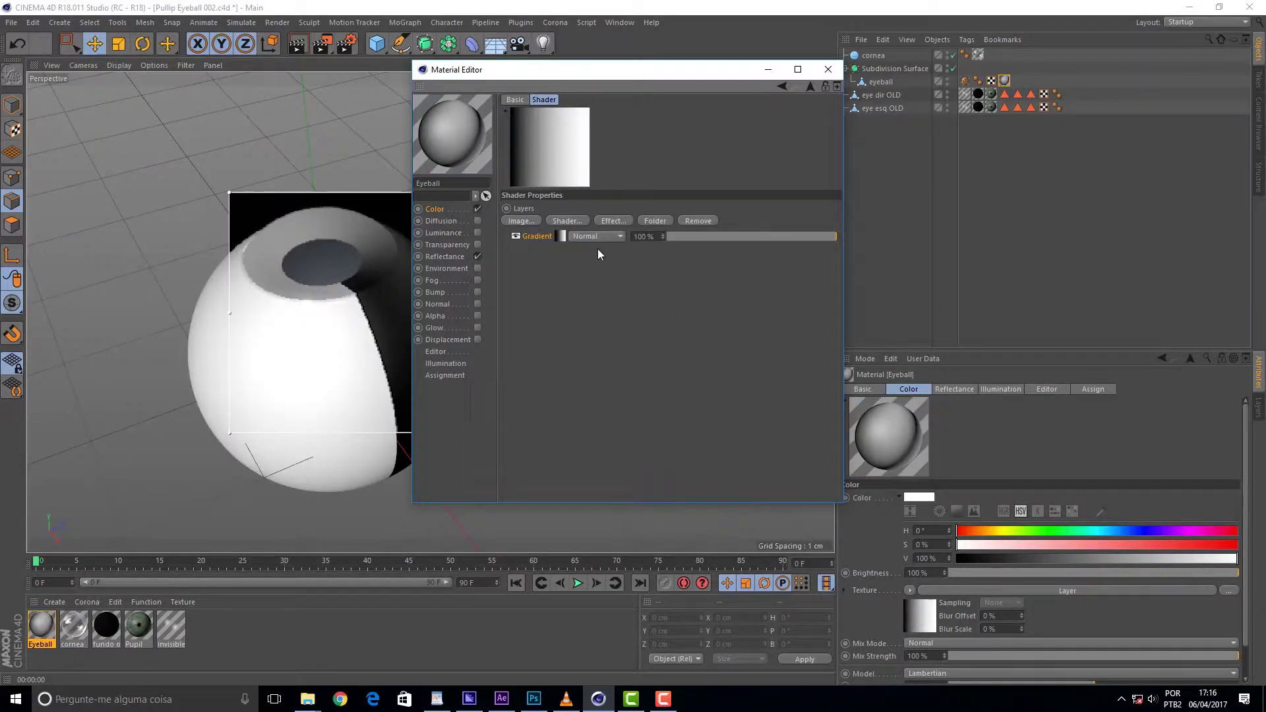
pyautogui.click(613, 238)
pyautogui.click(677, 275)
# - Set the gradient type to 2D - V and add a new knot
pyautogui.click(558, 235)
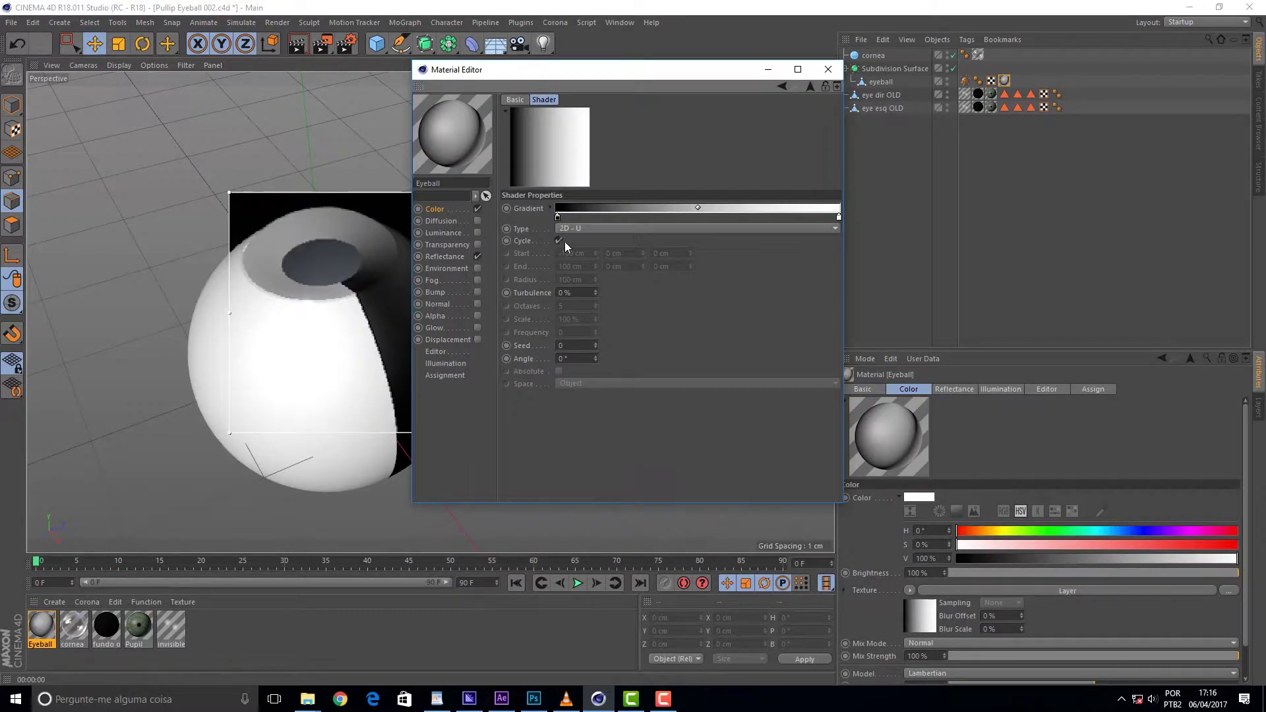
pyautogui.click(676, 228)
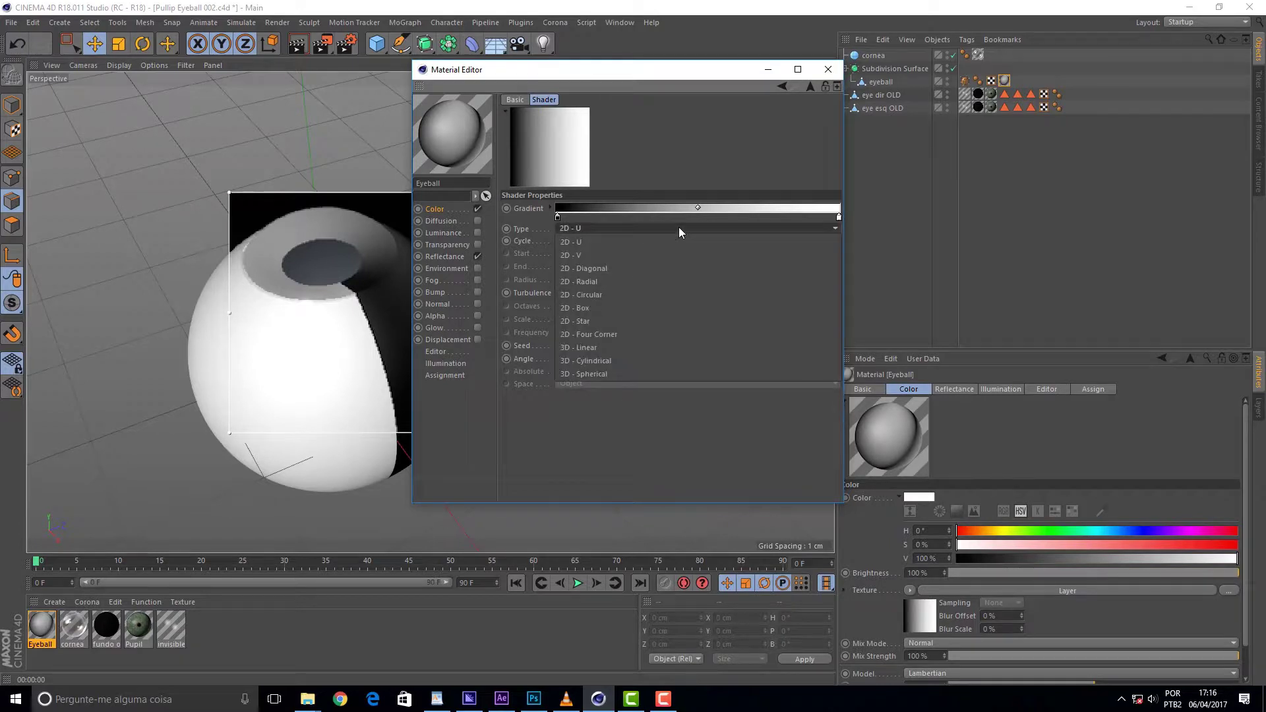
pyautogui.click(606, 256)
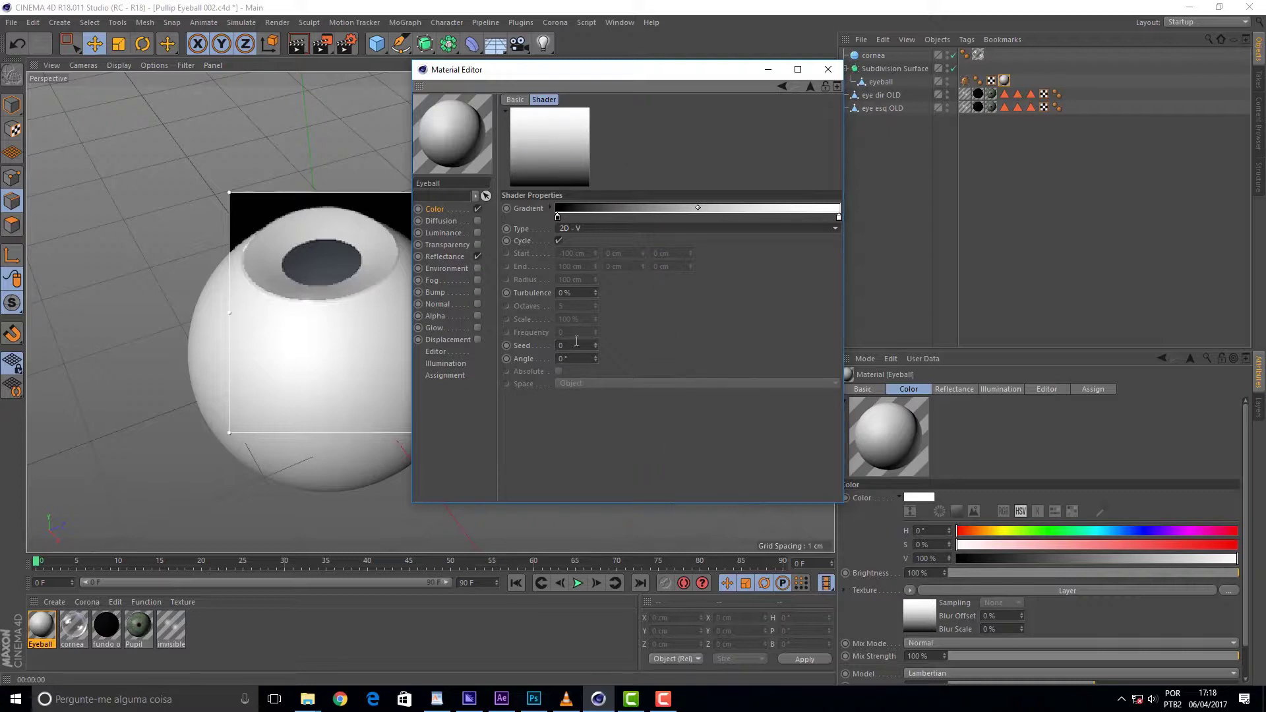
pyautogui.click(558, 218)
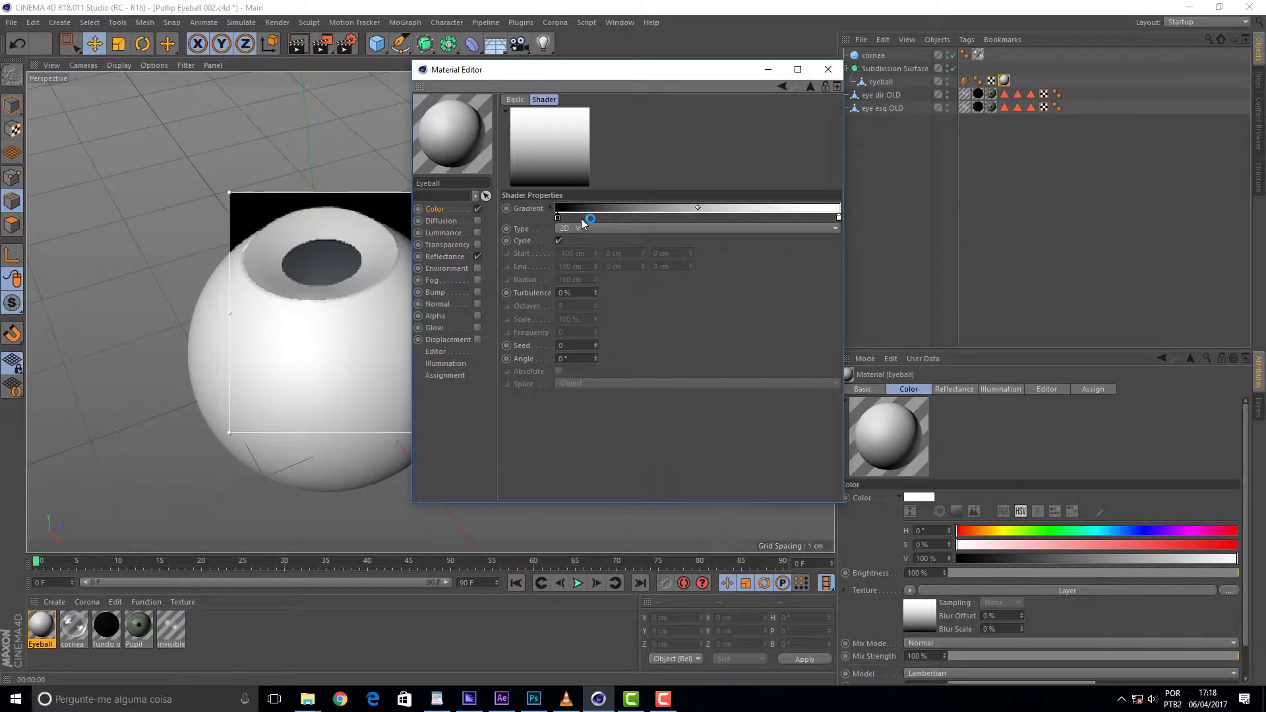
pyautogui.click(699, 218)
pyautogui.moveTo(702, 231); pyautogui.dragTo(735, 227)
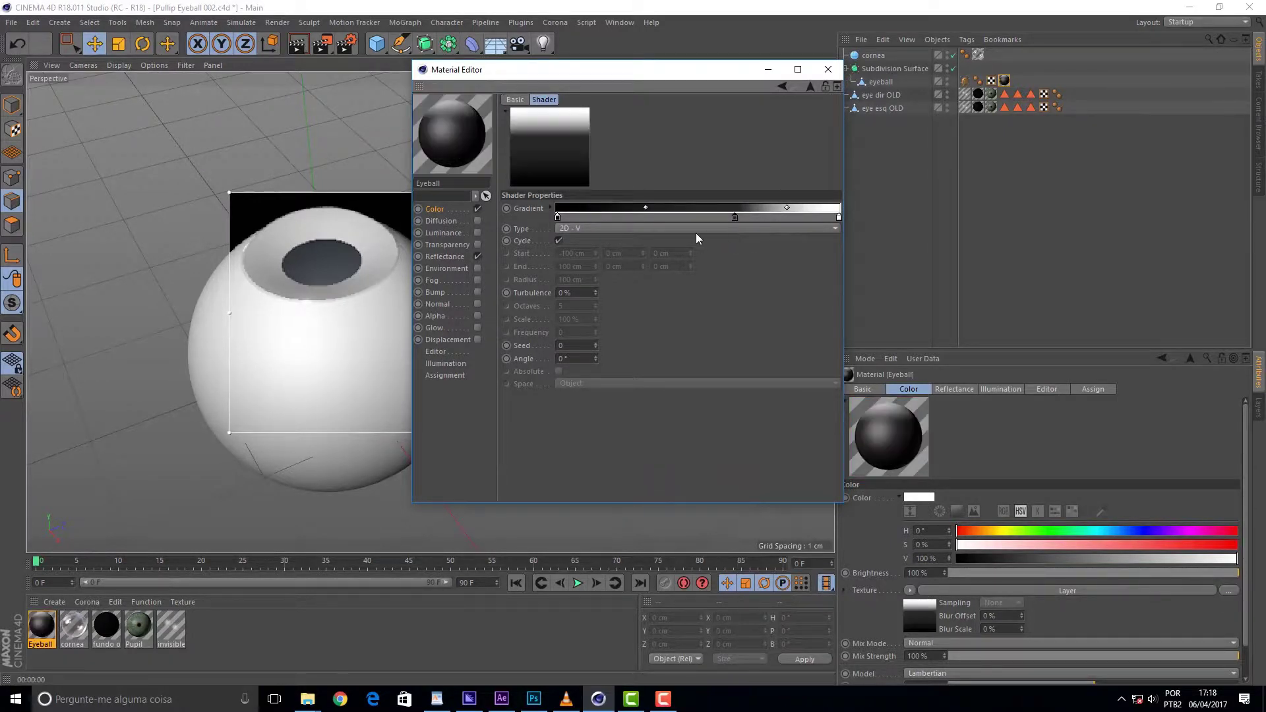
# - Move the new knot to about 75%, make it white, and switch the start knot to RGB entry
pyautogui.click(549, 209)
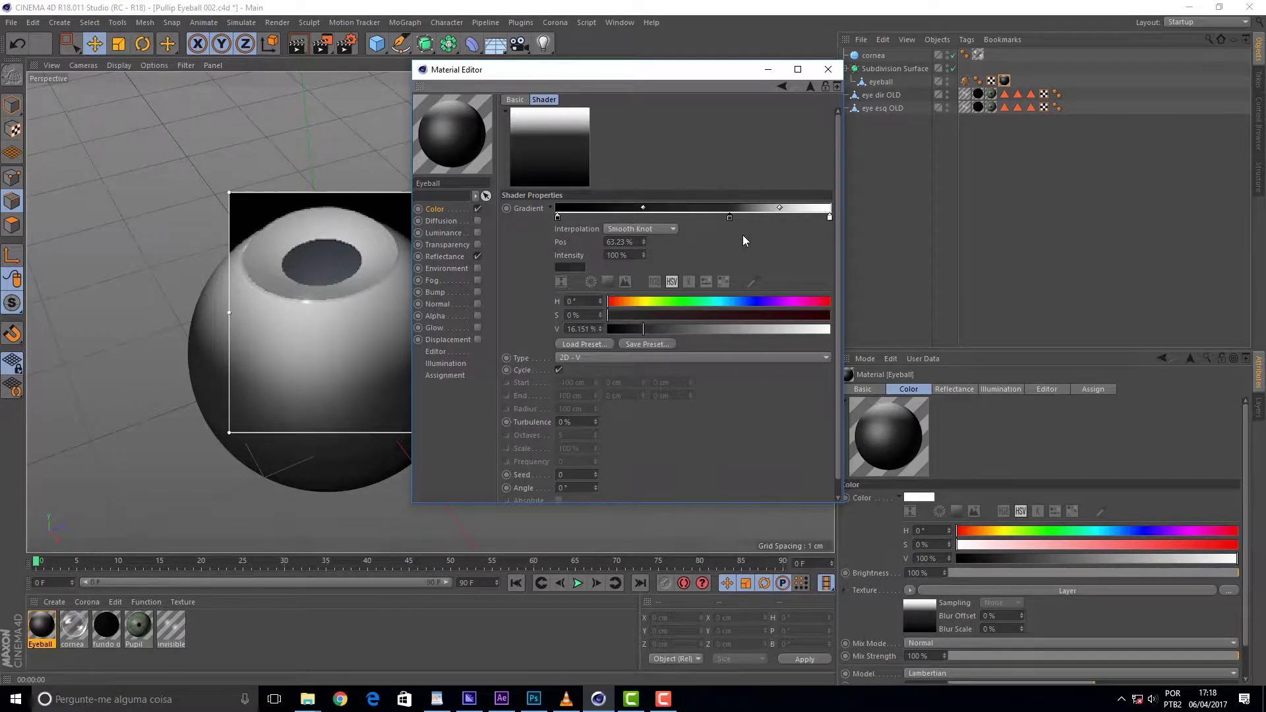
pyautogui.click(730, 218)
pyautogui.moveTo(730, 219); pyautogui.dragTo(761, 219)
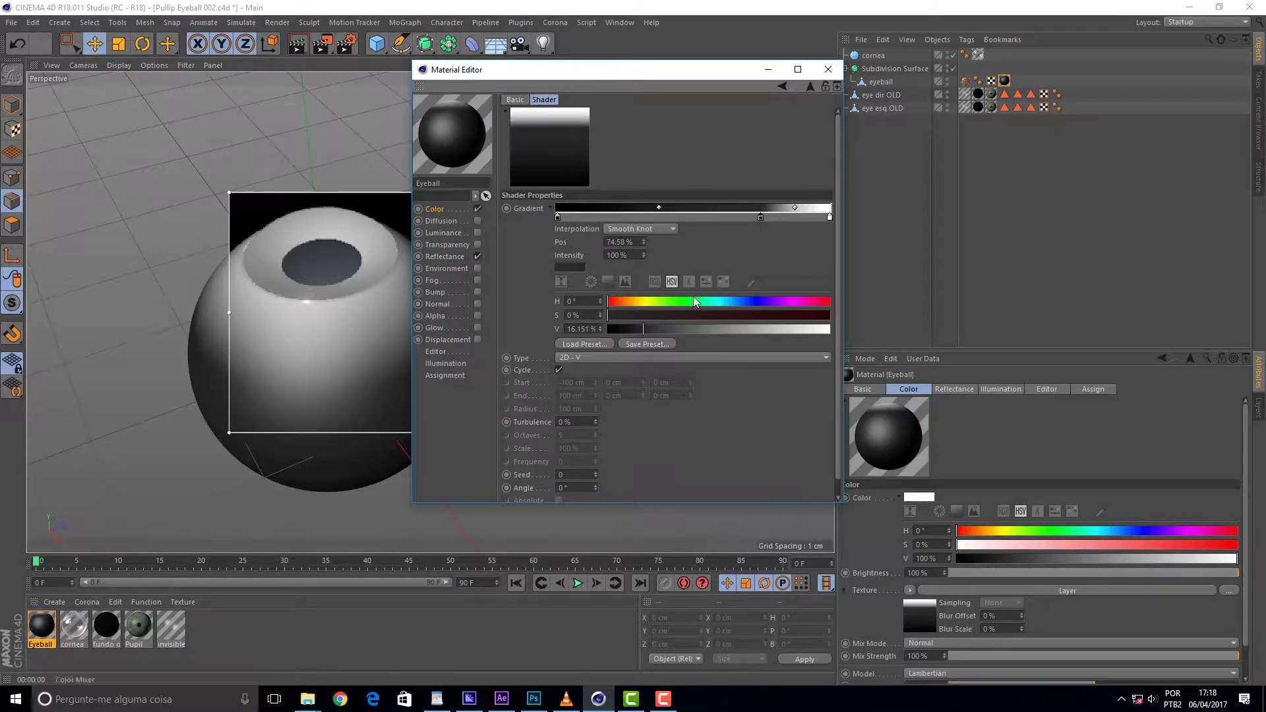
pyautogui.moveTo(643, 329); pyautogui.dragTo(830, 329)
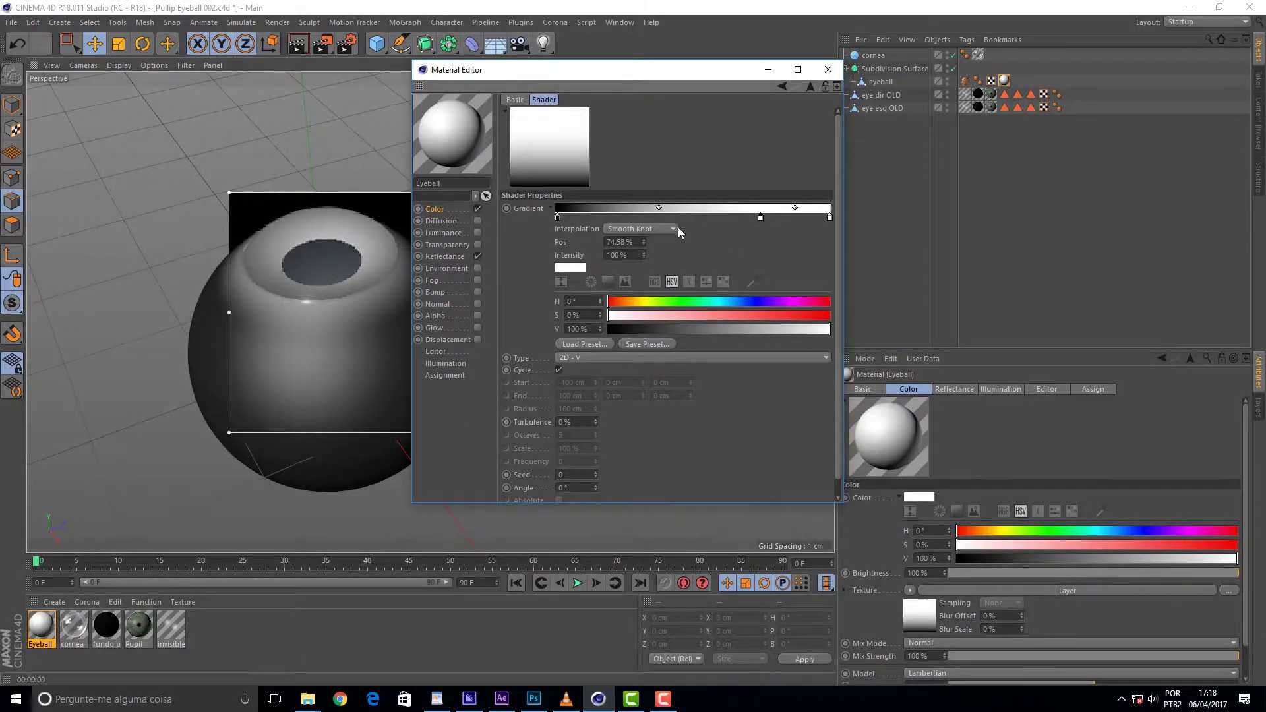
pyautogui.click(557, 219)
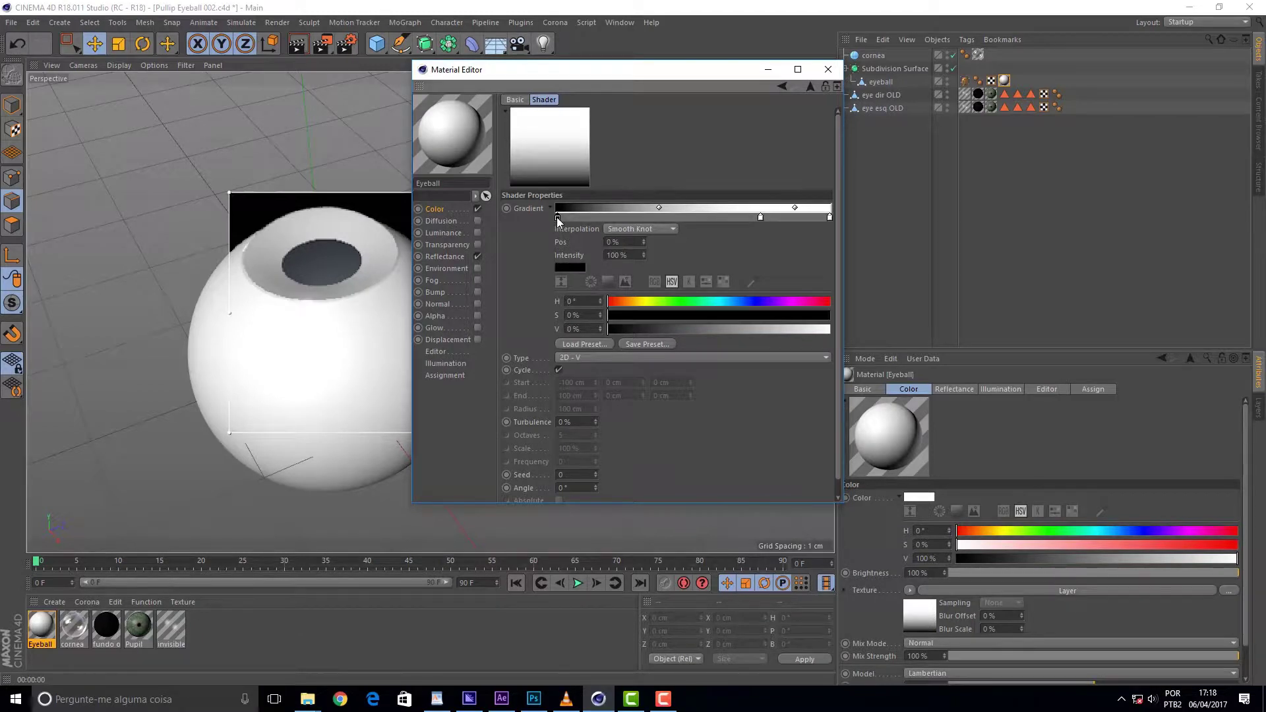
pyautogui.doubleClick(568, 300)
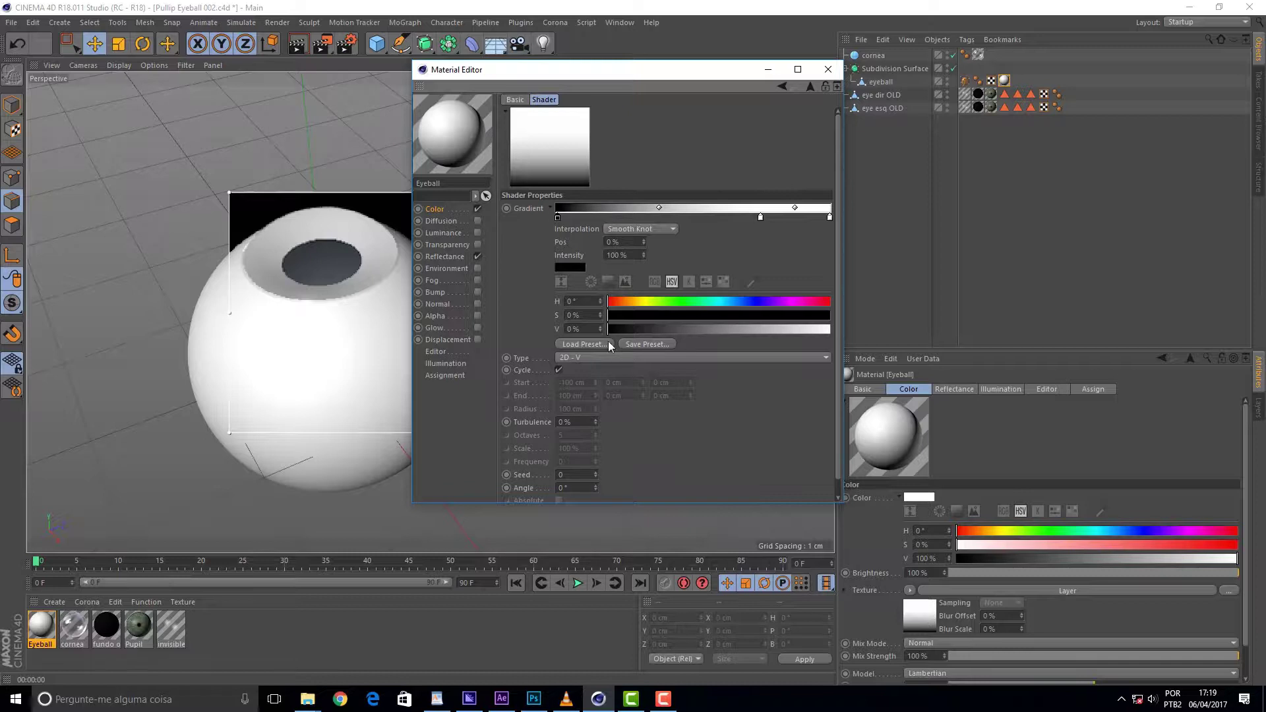
pyautogui.click(561, 282)
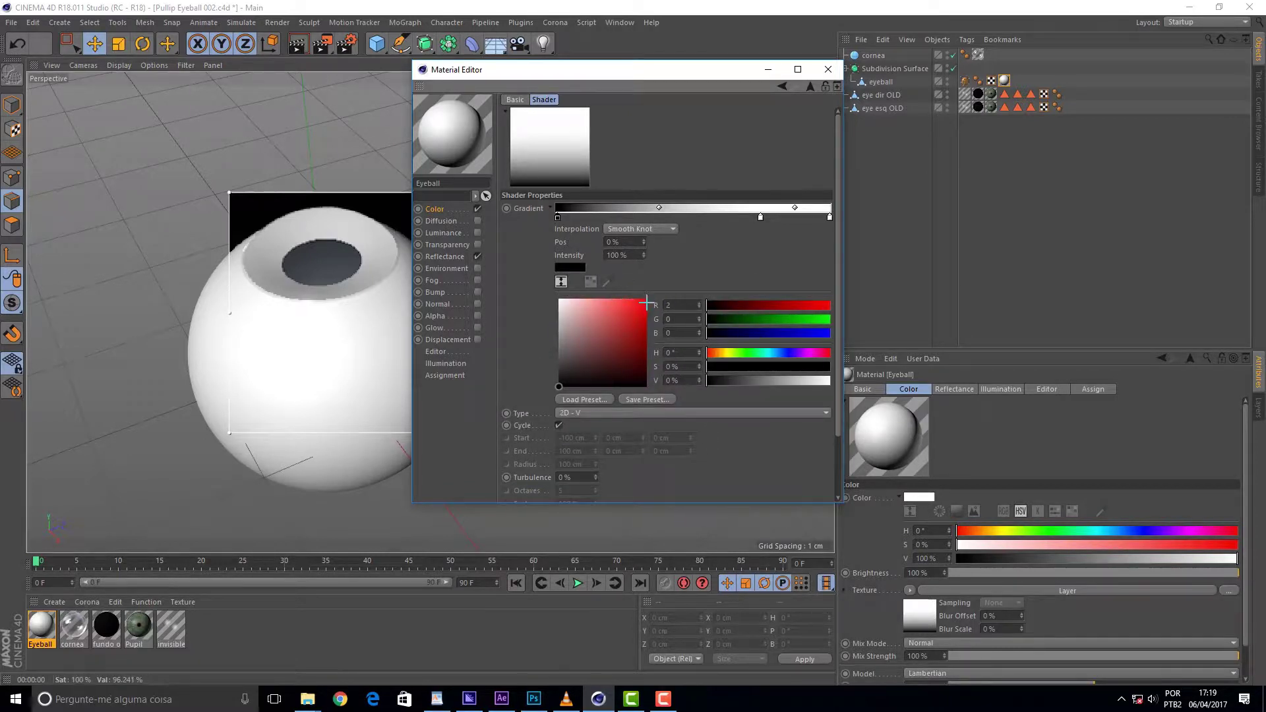
# - Set the first gradient knot to peach, RGB 255/180/150
pyautogui.write('55')
pyautogui.press('Tab')
pyautogui.write('1')
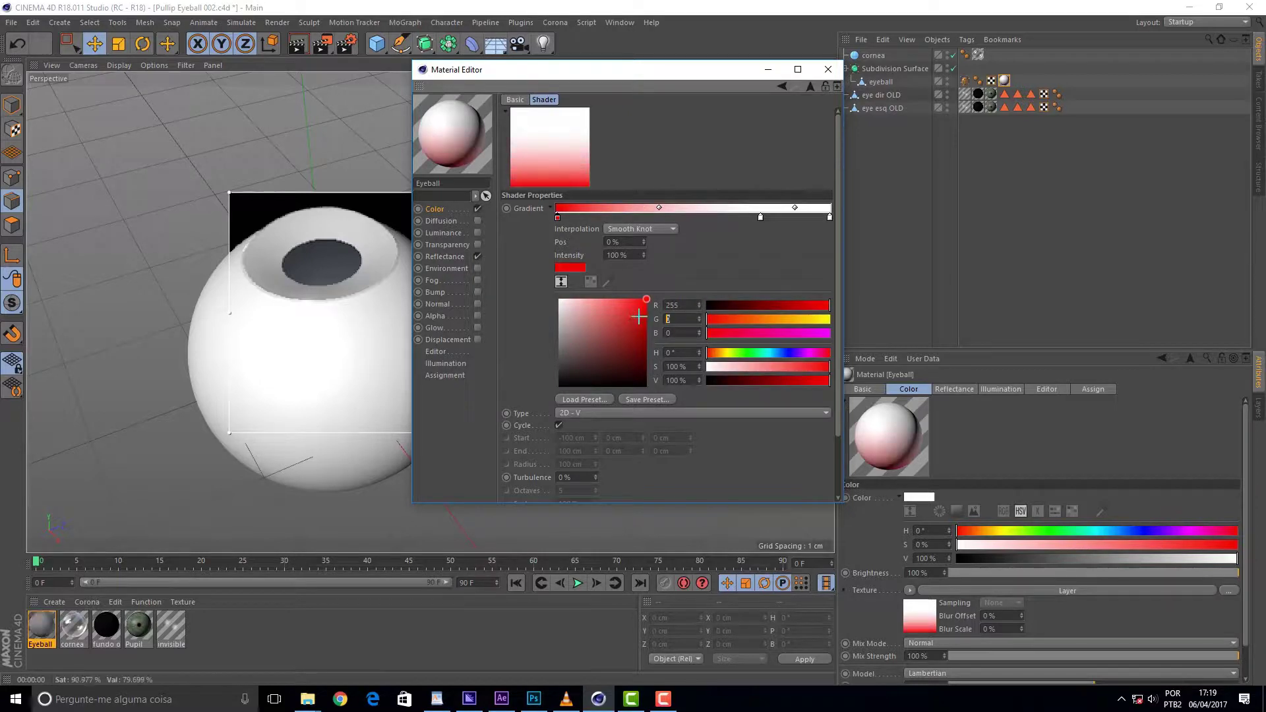
pyautogui.write('80')
pyautogui.press('Tab')
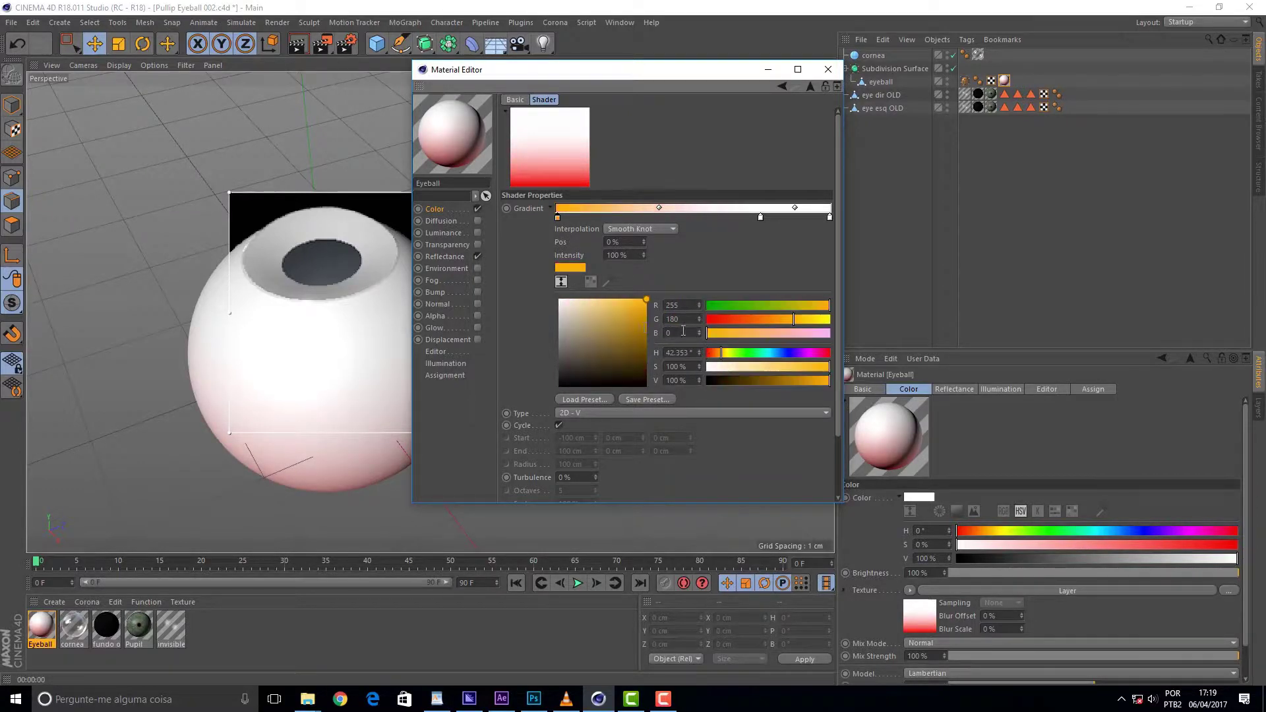
pyautogui.write('15')
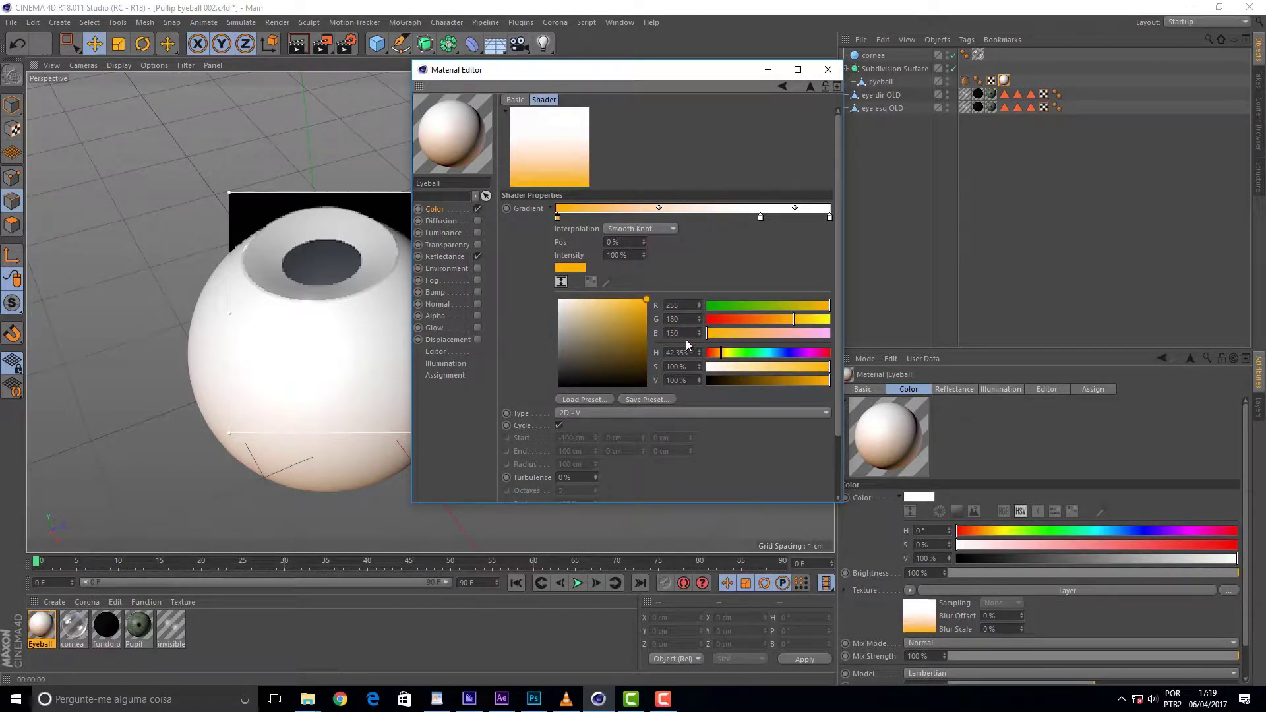
pyautogui.write('0')
pyautogui.press('Return')
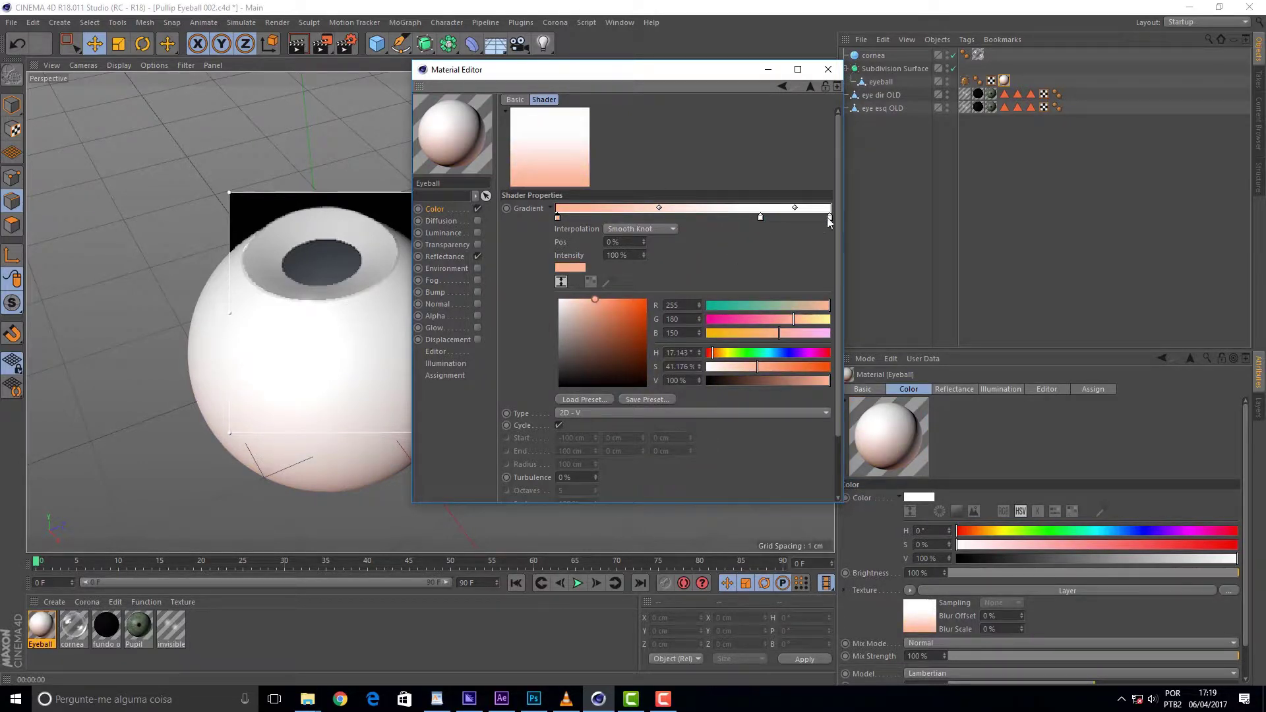
# - Move the end knot to about 78% and make it cyan, RGB 0/255/255
pyautogui.moveTo(829, 217); pyautogui.dragTo(769, 217)
pyautogui.moveTo(727, 307); pyautogui.dragTo(693, 306)
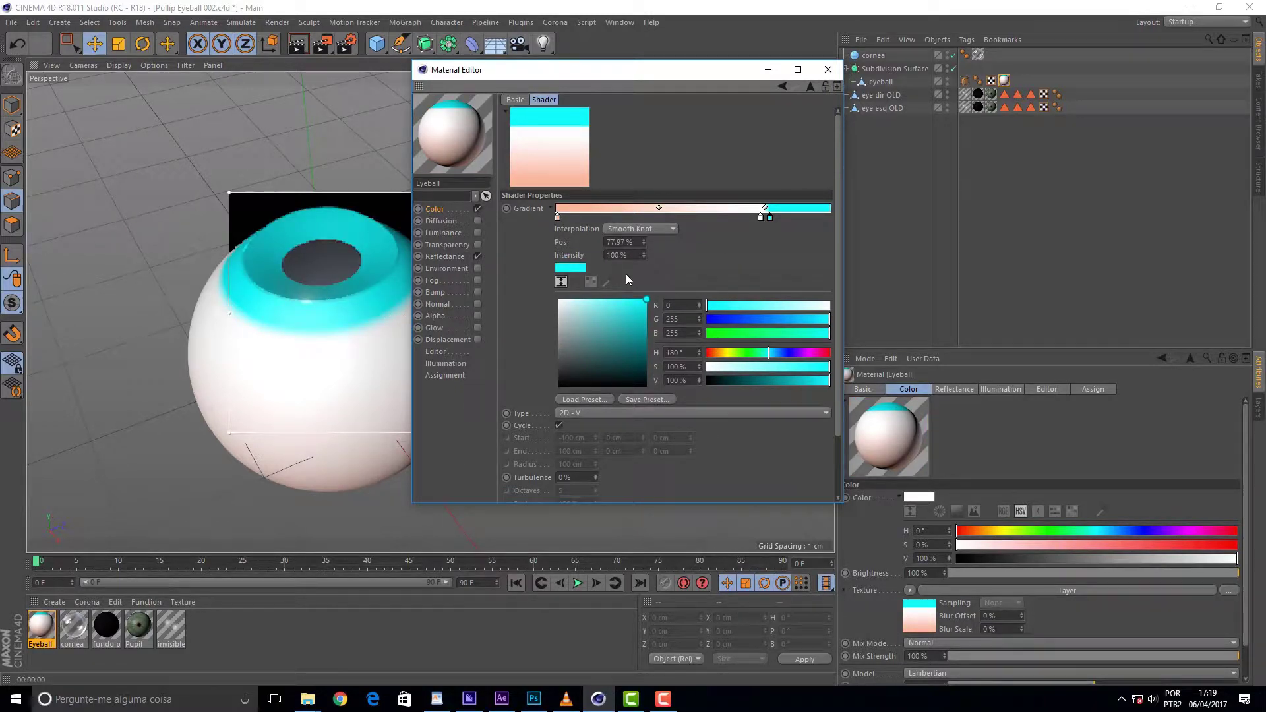
pyautogui.moveTo(640, 75); pyautogui.dragTo(791, 77)
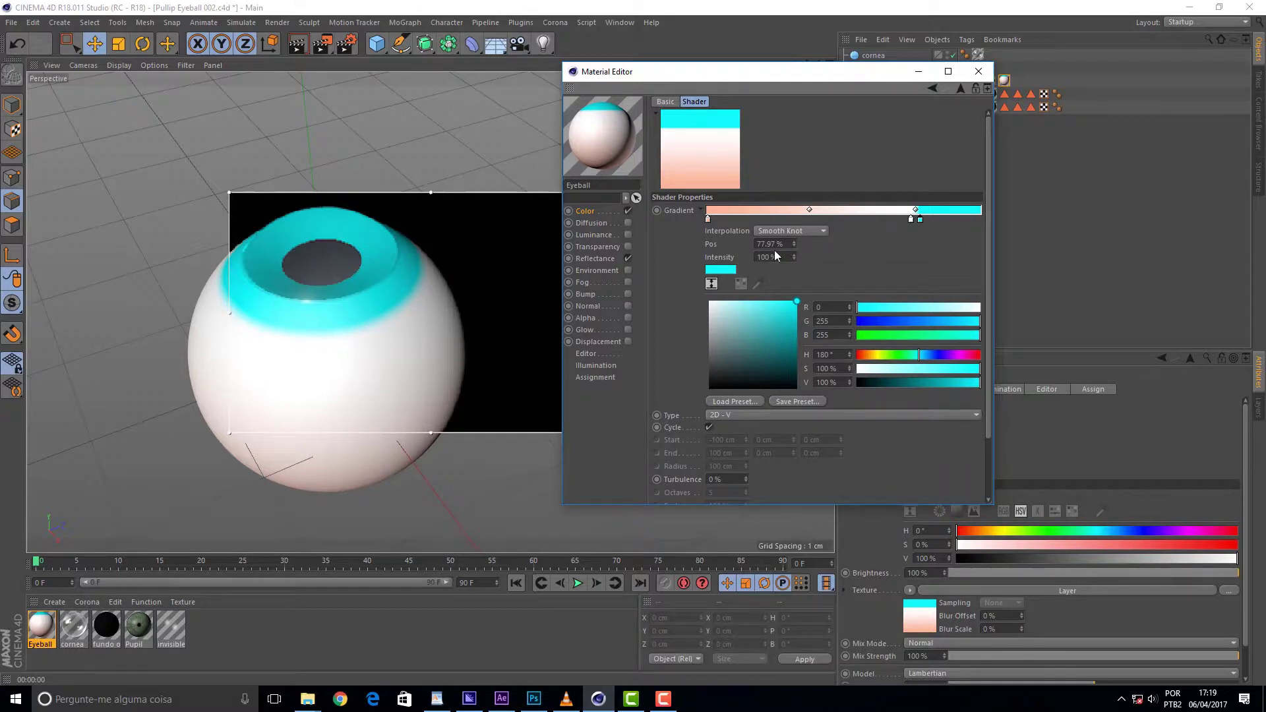
# - Place the white knot at 83% and the cyan knot at 83.5%, deepened to teal (B 201)
pyautogui.click(911, 219)
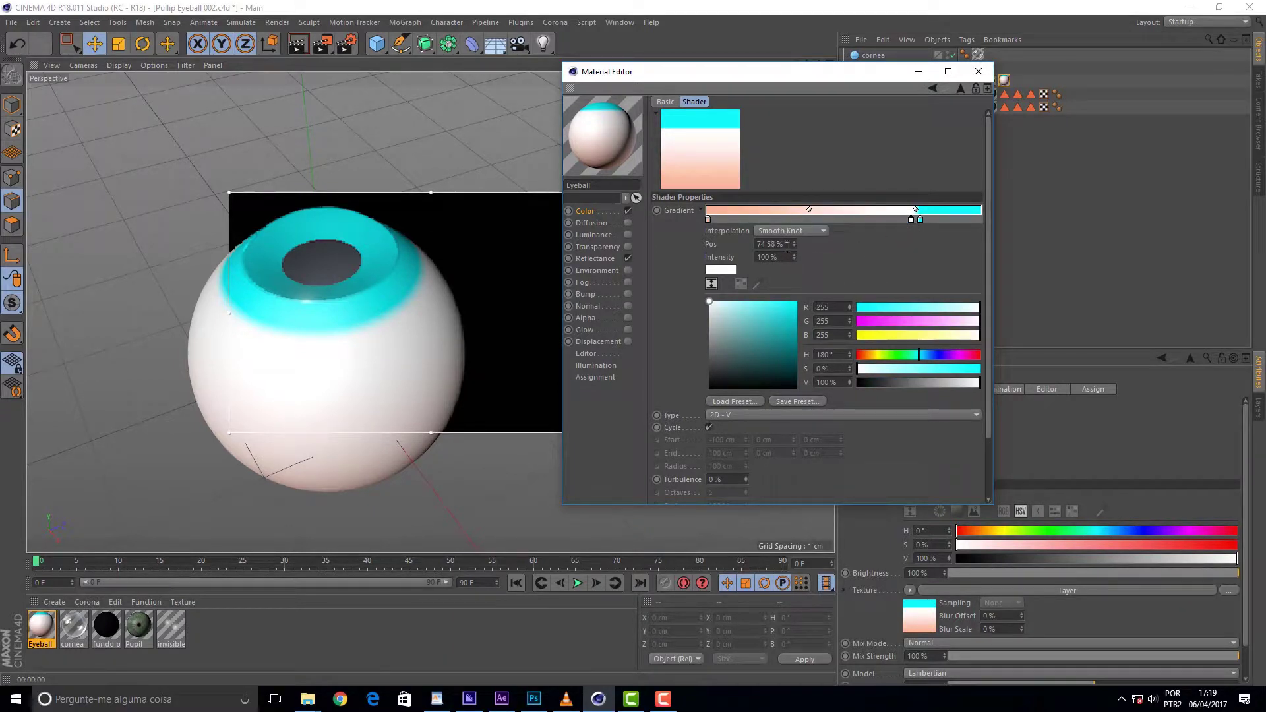
pyautogui.write('83')
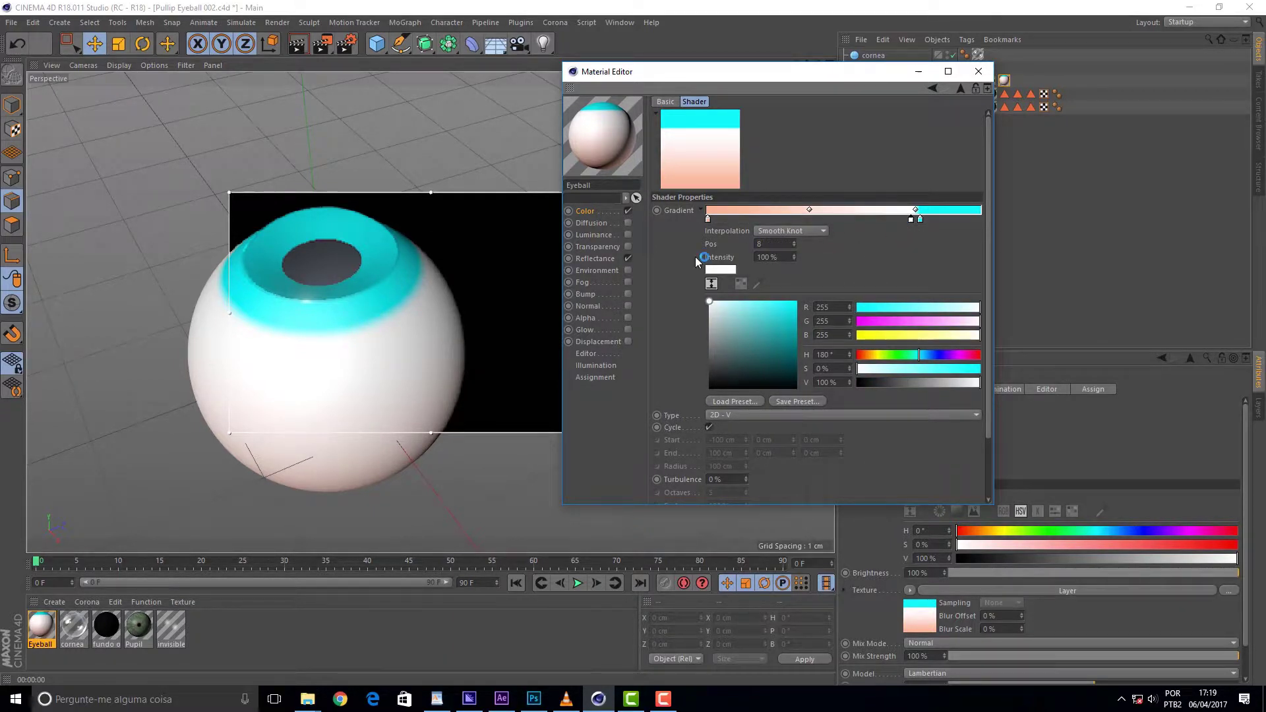
pyautogui.press('Return')
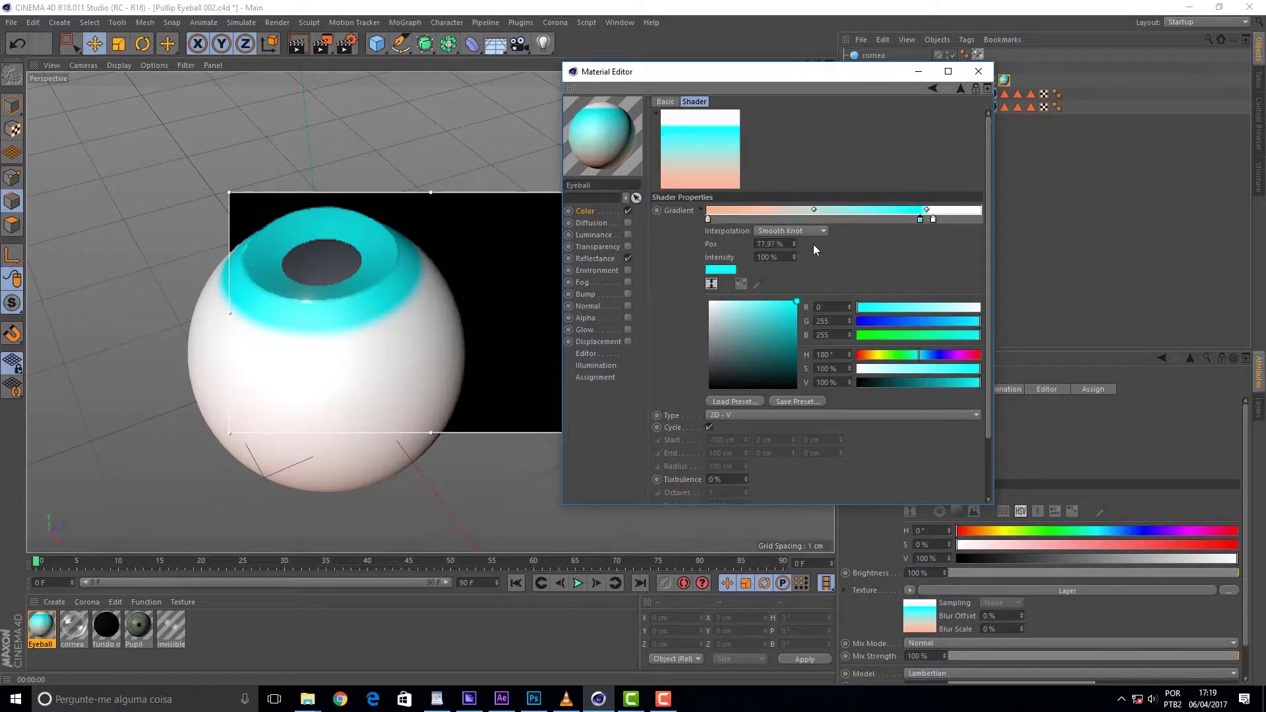
pyautogui.write('8')
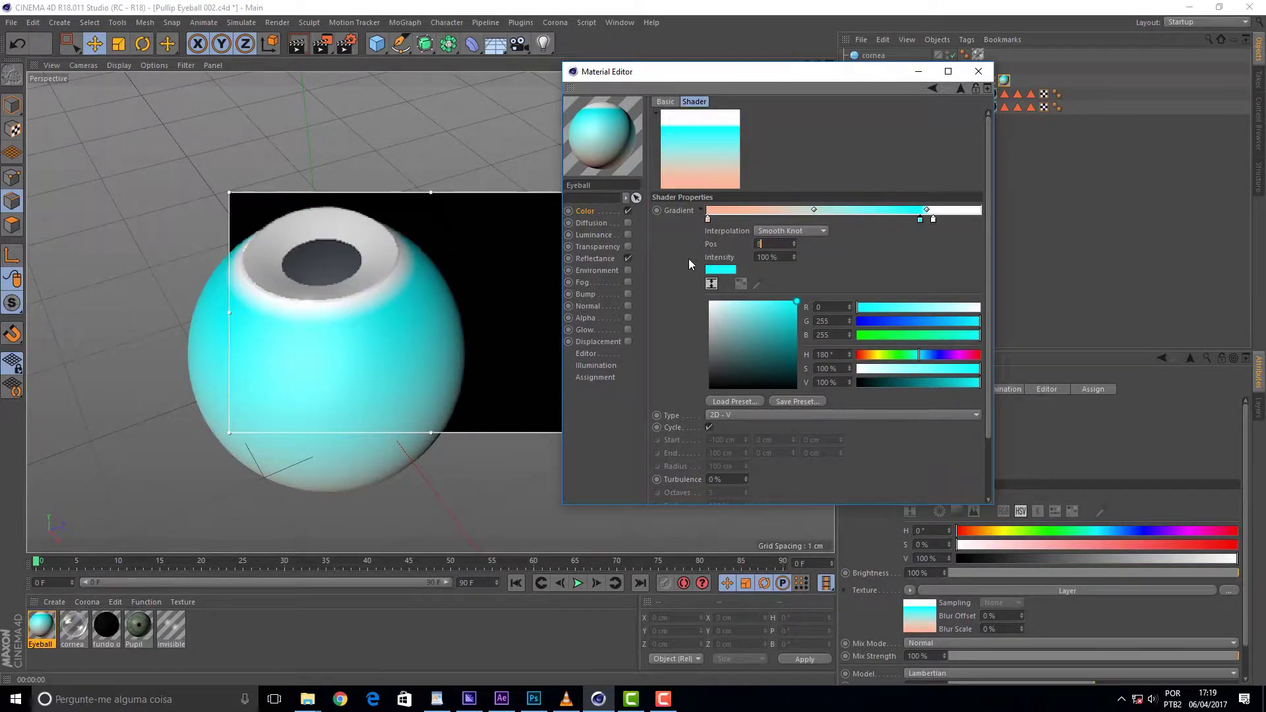
pyautogui.write('3,5')
pyautogui.press('Return')
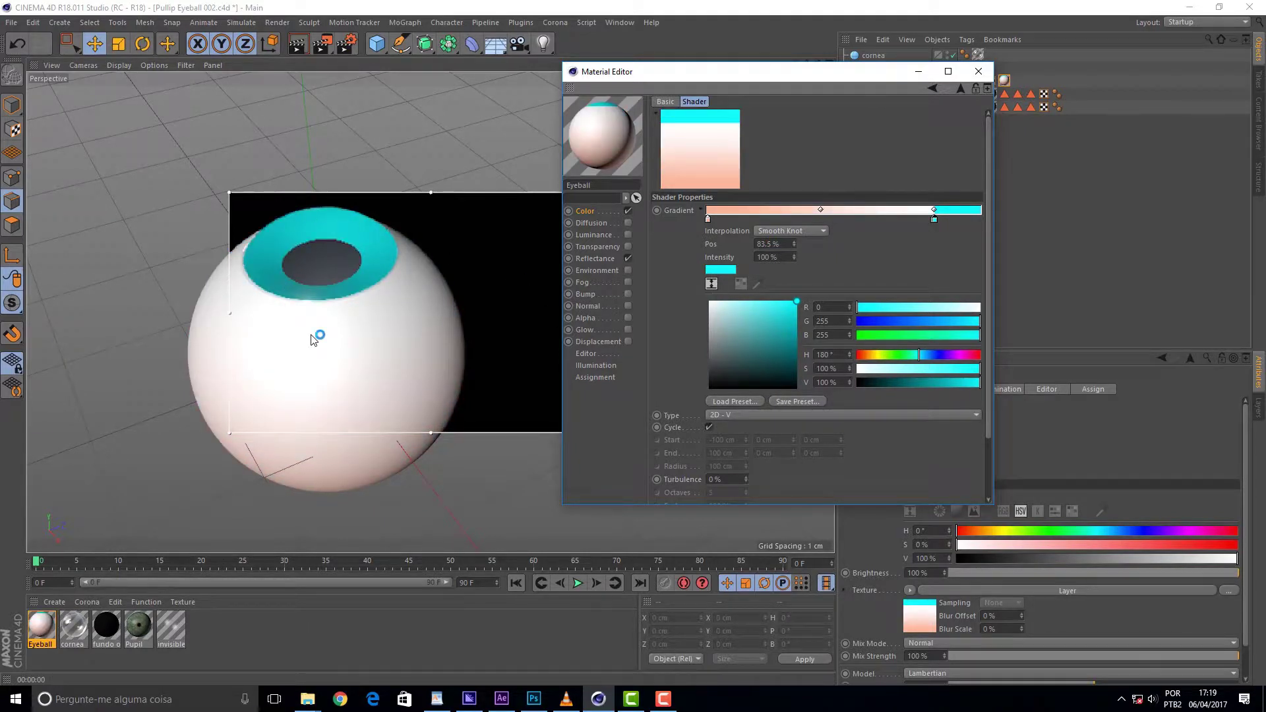
pyautogui.moveTo(959, 335); pyautogui.dragTo(954, 335)
pyautogui.moveTo(953, 335); pyautogui.dragTo(968, 322)
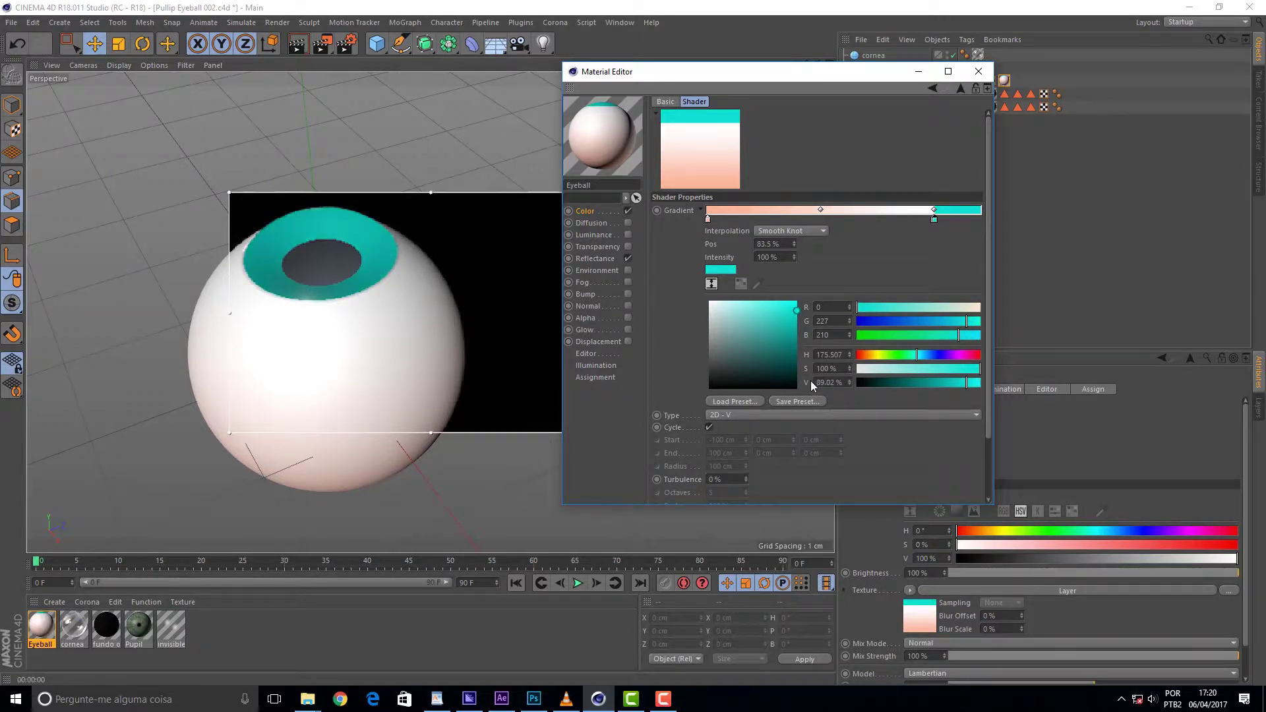
pyautogui.click(954, 335)
# - Tint the white knot faintly pink with G 245 and B 250
pyautogui.click(931, 224)
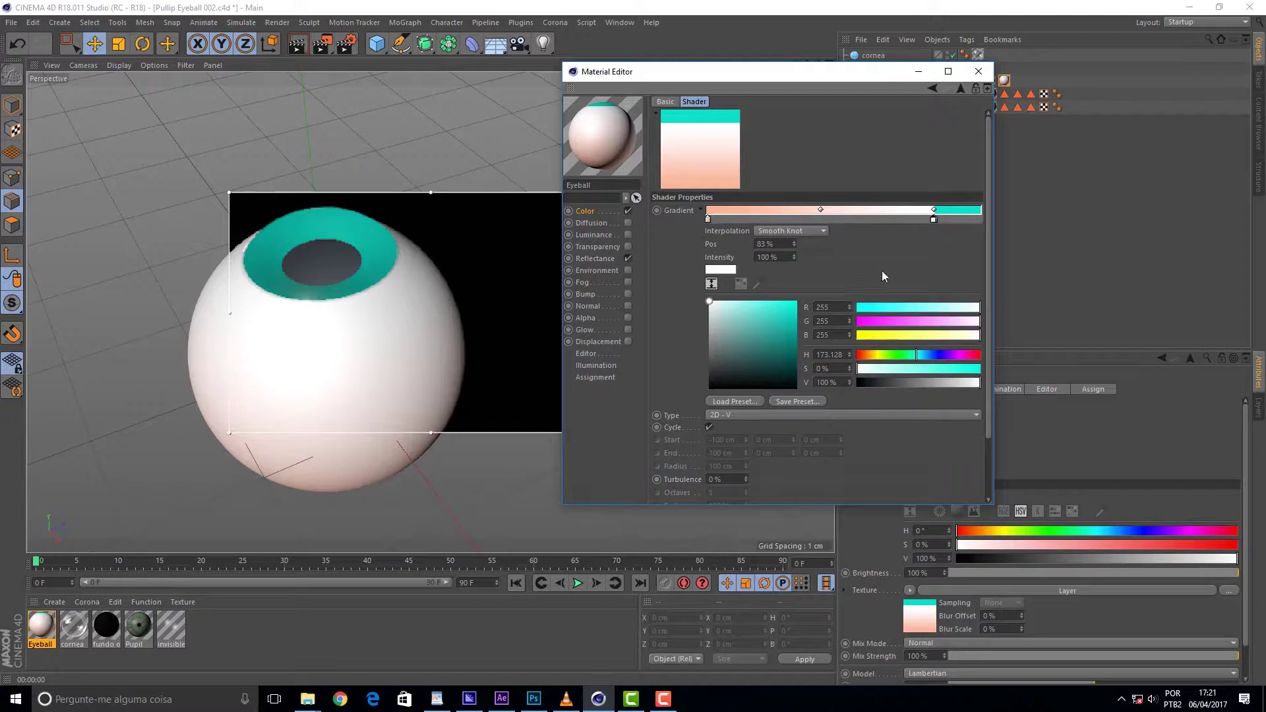
pyautogui.click(832, 321)
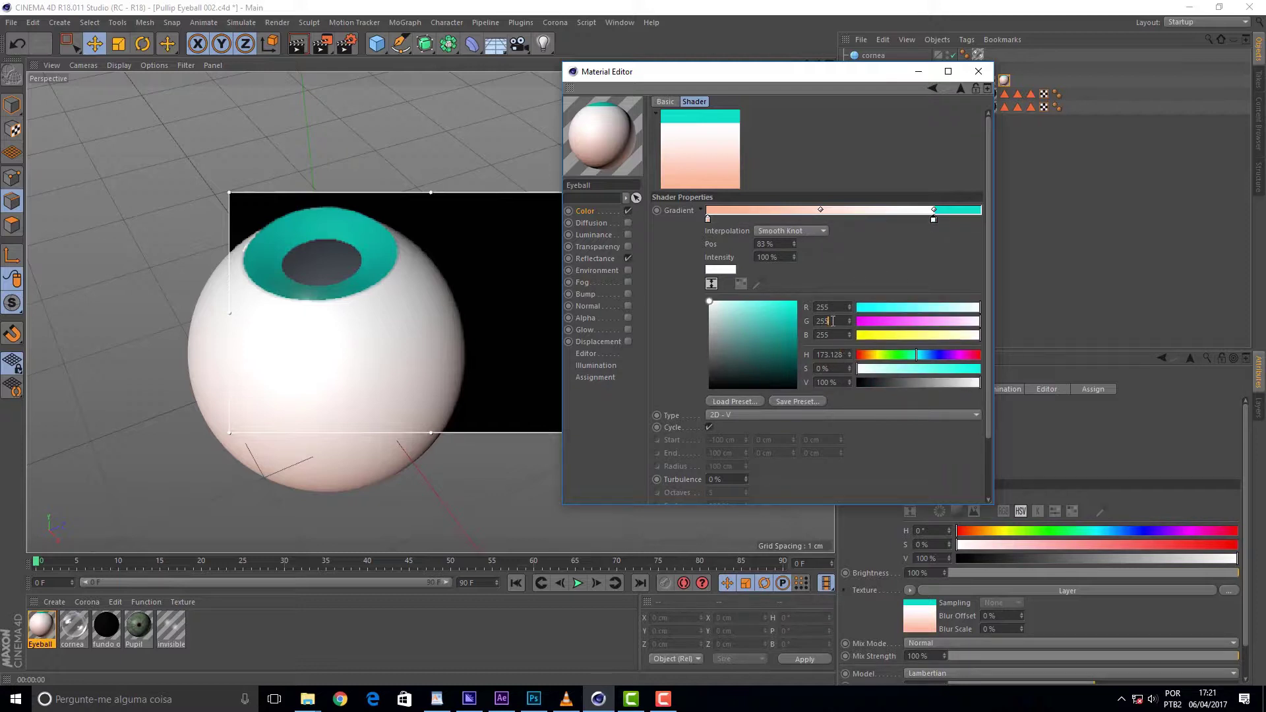
pyautogui.press('BackSpace')
pyautogui.press('BackSpace')
pyautogui.click(841, 335)
pyautogui.press('BackSpace')
pyautogui.press('BackSpace')
pyautogui.write('0')
pyautogui.press('Return')
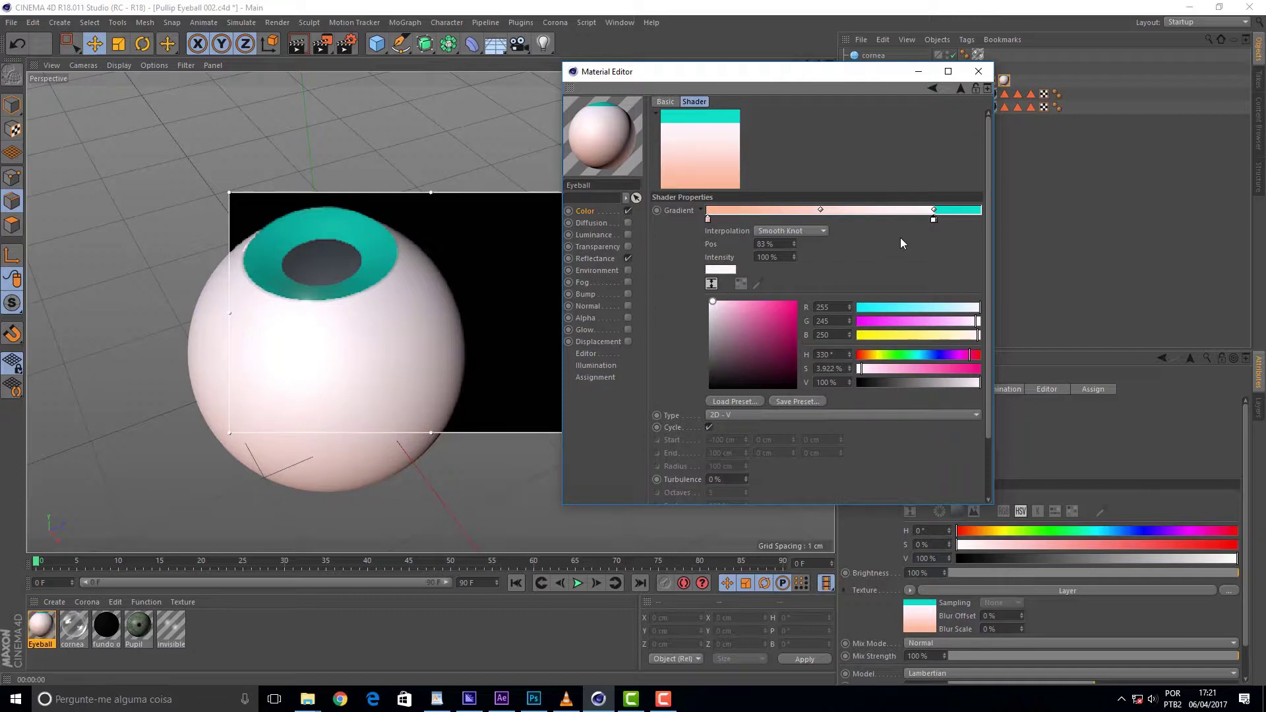
# - Make the 83.5% iris knot a brighter cyan at RGB 19/248/222
pyautogui.click(935, 219)
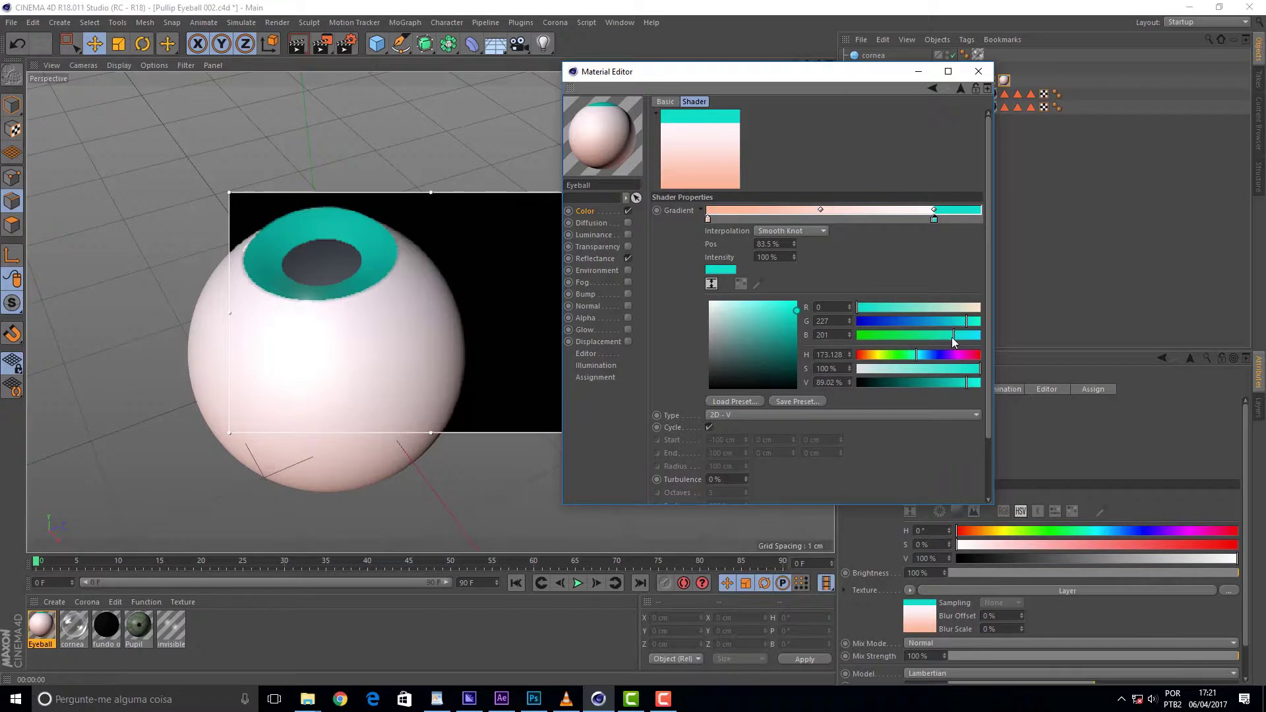
pyautogui.moveTo(797, 312); pyautogui.dragTo(750, 310)
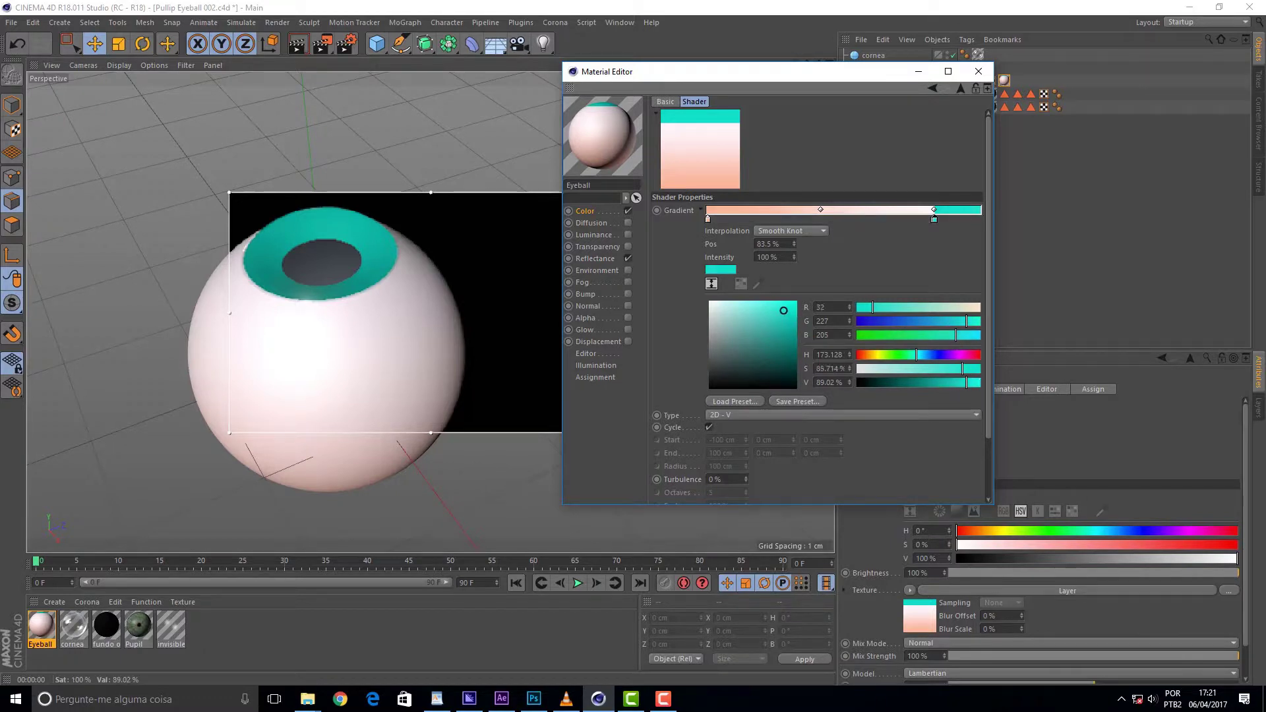
pyautogui.moveTo(750, 309); pyautogui.dragTo(769, 315)
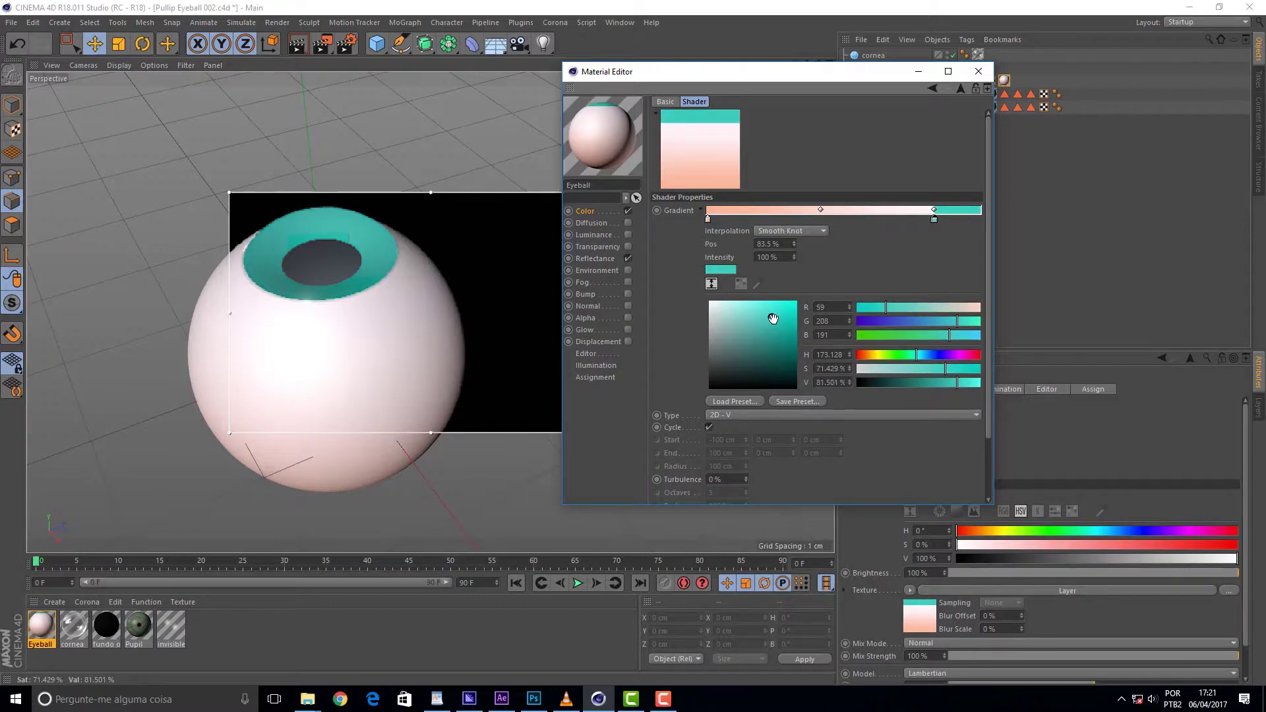
pyautogui.moveTo(769, 315); pyautogui.dragTo(792, 305)
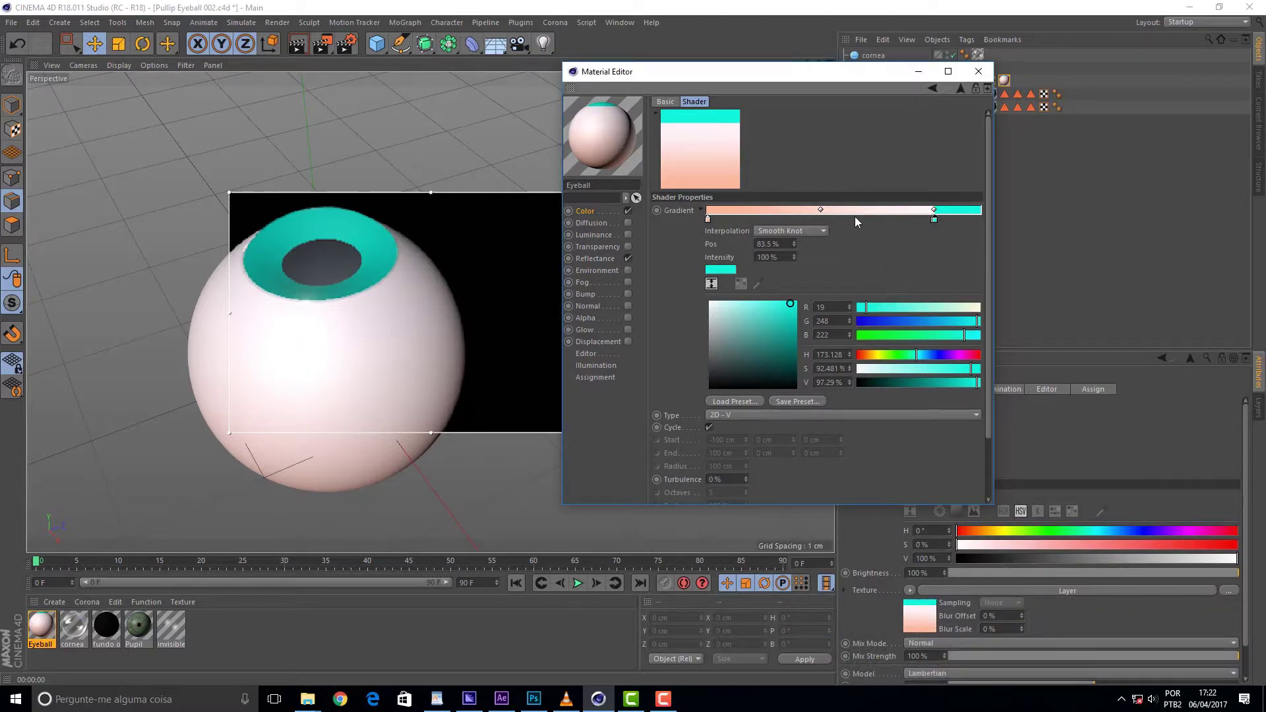
# - Place the peach knot at 70% so peach extends higher up the eyeball
pyautogui.moveTo(821, 209); pyautogui.dragTo(837, 212)
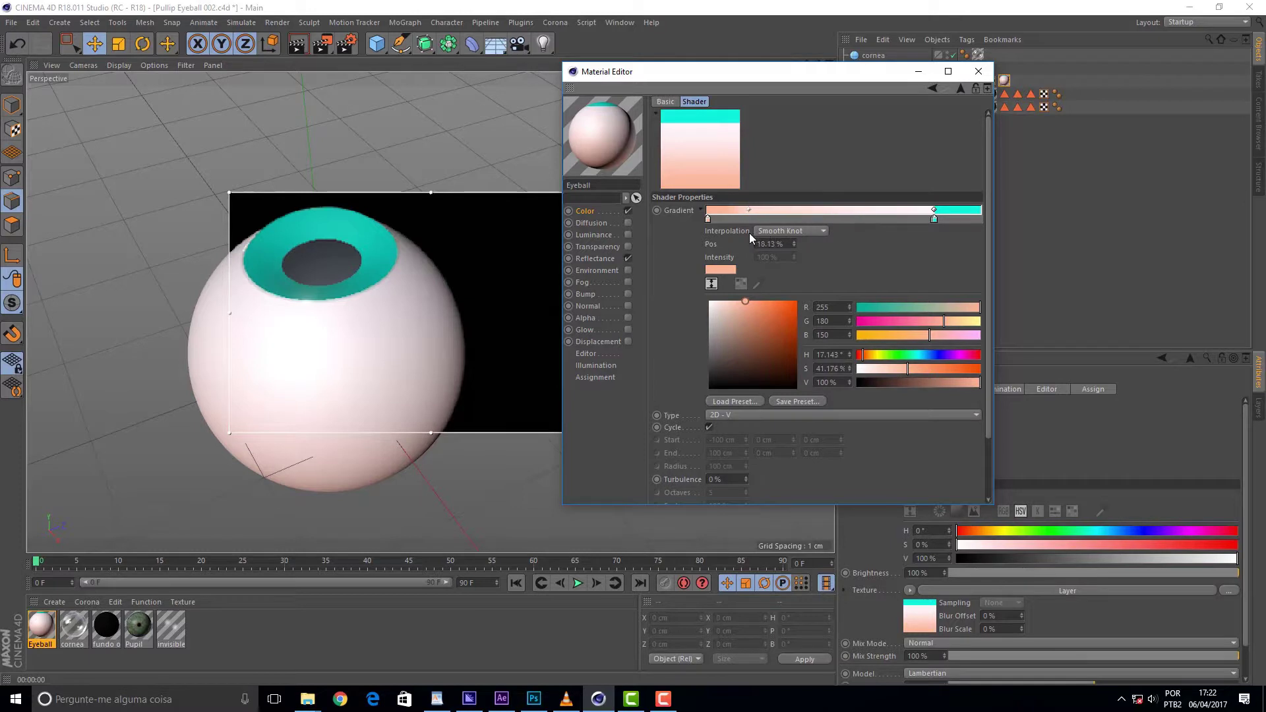
pyautogui.moveTo(779, 218); pyautogui.dragTo(874, 212)
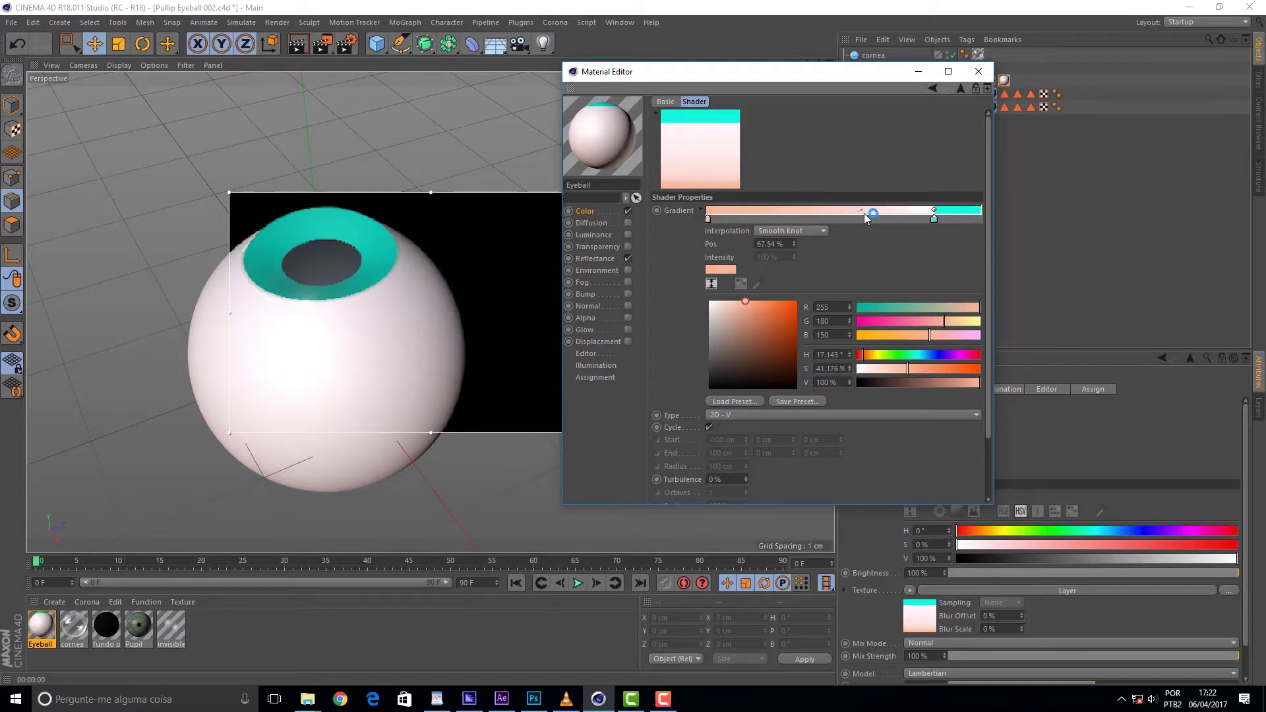
pyautogui.doubleClick(785, 244)
pyautogui.write('75')
pyautogui.press('Return')
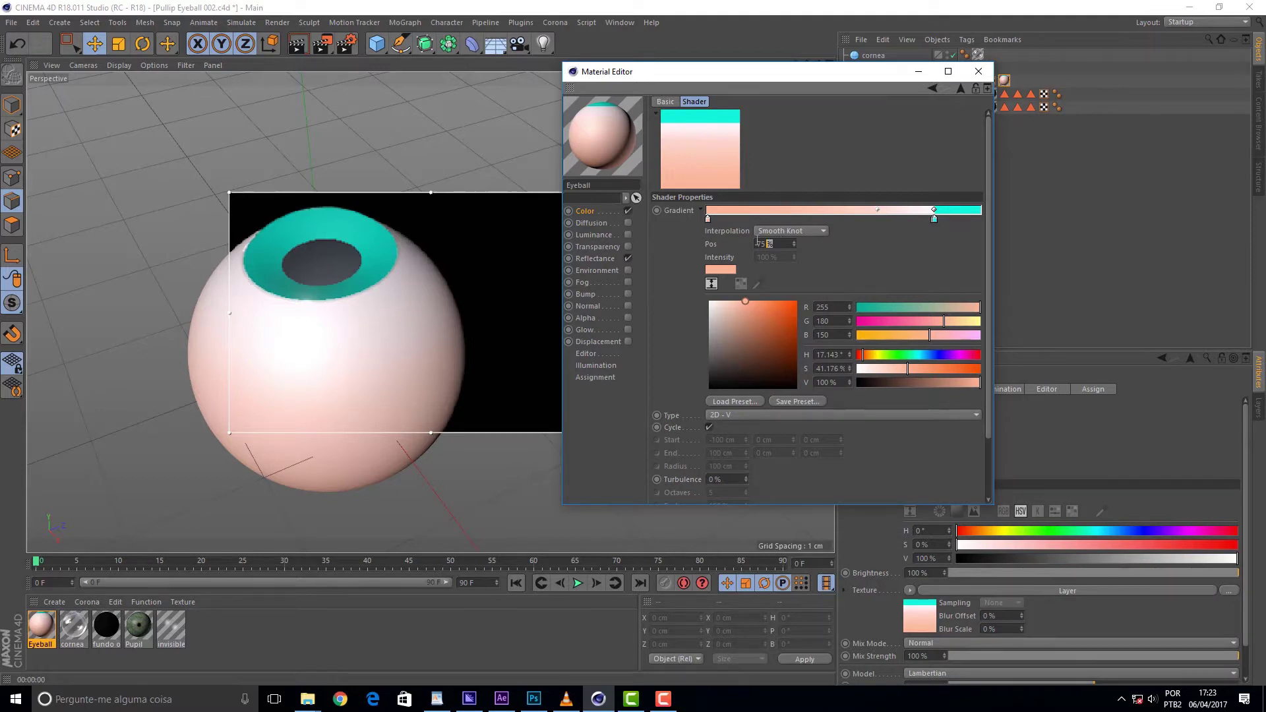
pyautogui.write('70')
pyautogui.press('Return')
pyautogui.click(935, 217)
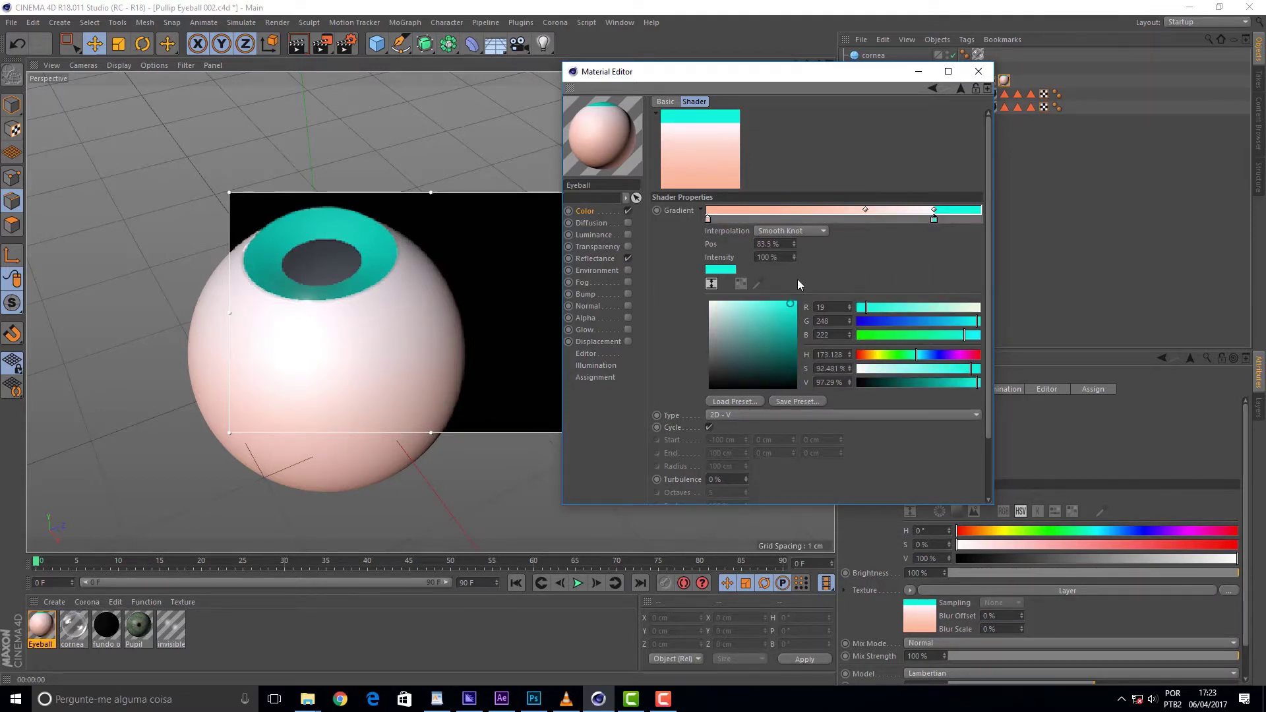
# - Set the iris knot's hue to 180, then to 1, turning the band red
pyautogui.doubleClick(817, 355)
pyautogui.write('180')
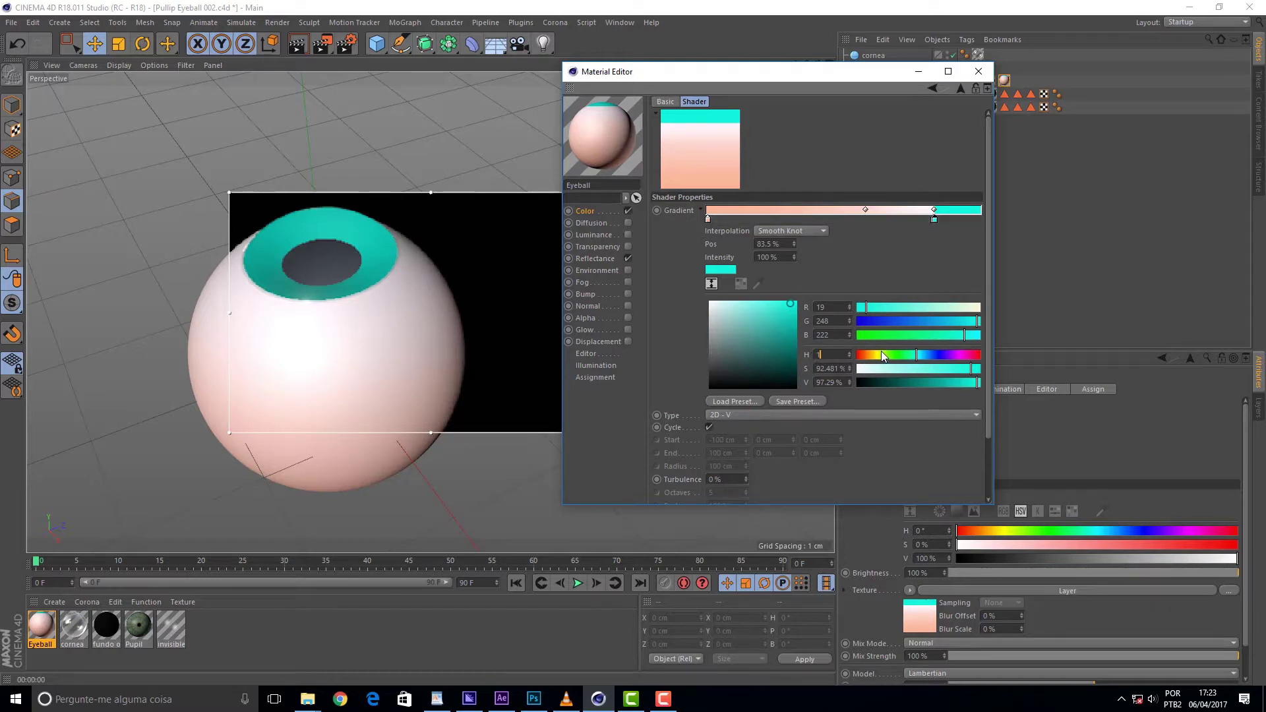
pyautogui.press('Return')
pyautogui.write('1')
pyautogui.press('Return')
# - Enter R 120, G 180, B 180 for the 83.5% iris knot colour
pyautogui.doubleClick(827, 307)
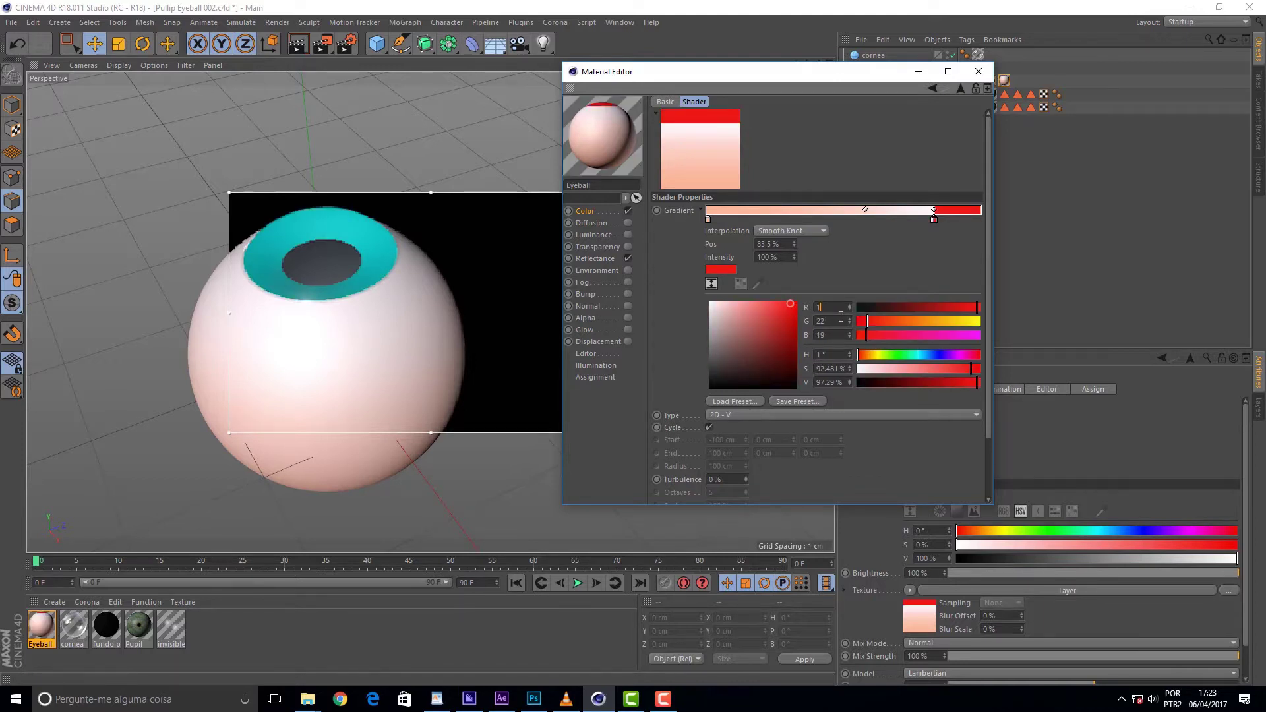
pyautogui.write('120')
pyautogui.press('Return')
pyautogui.doubleClick(835, 321)
pyautogui.write('180')
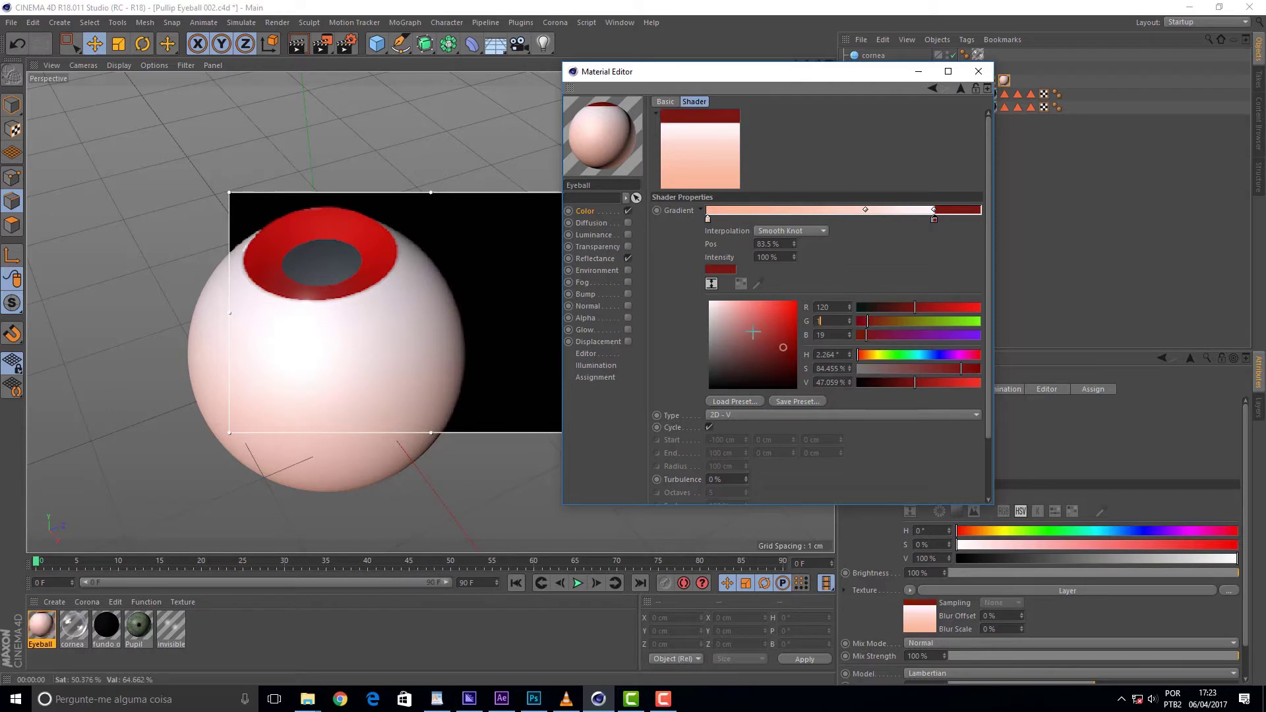
pyautogui.press('Return')
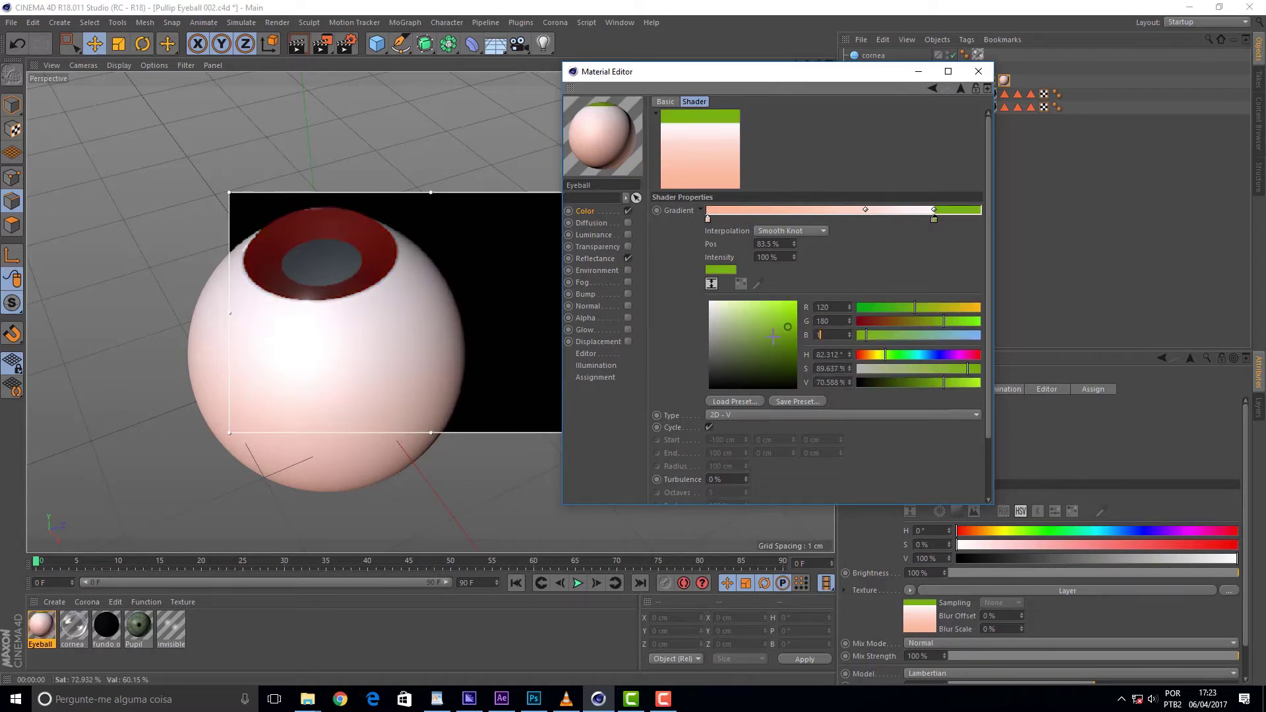
pyautogui.write('180')
pyautogui.press('Return')
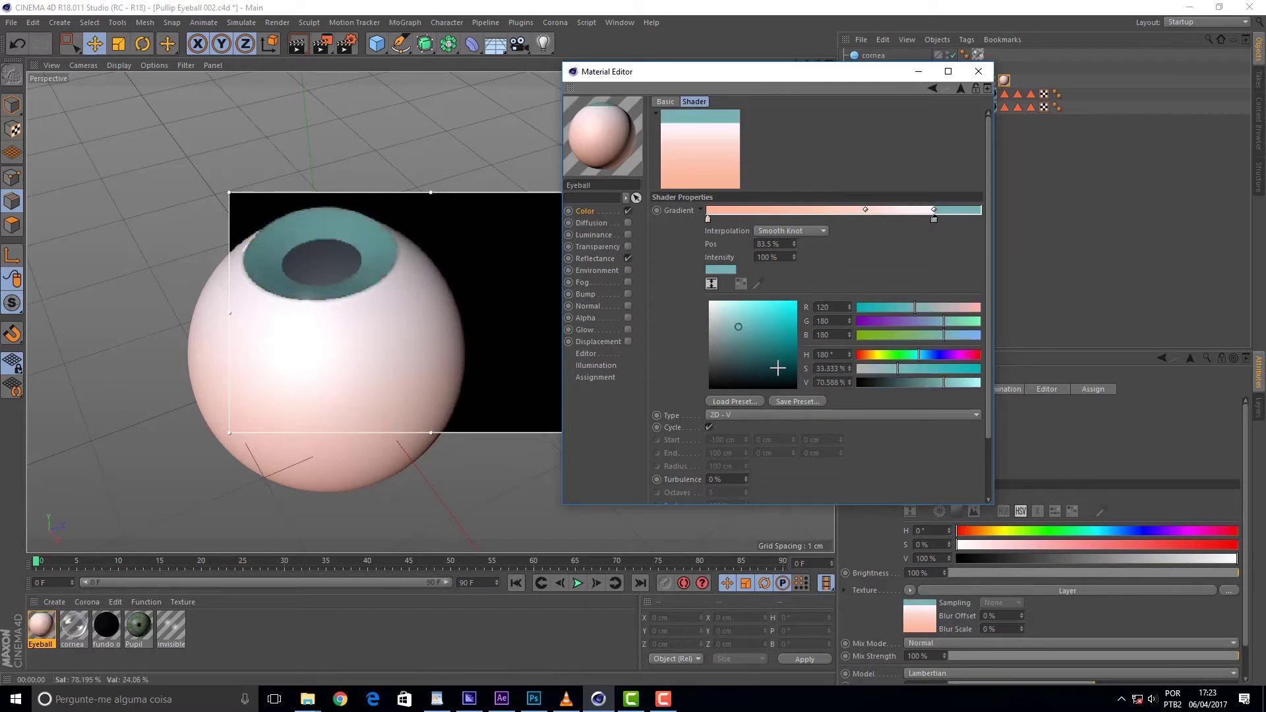